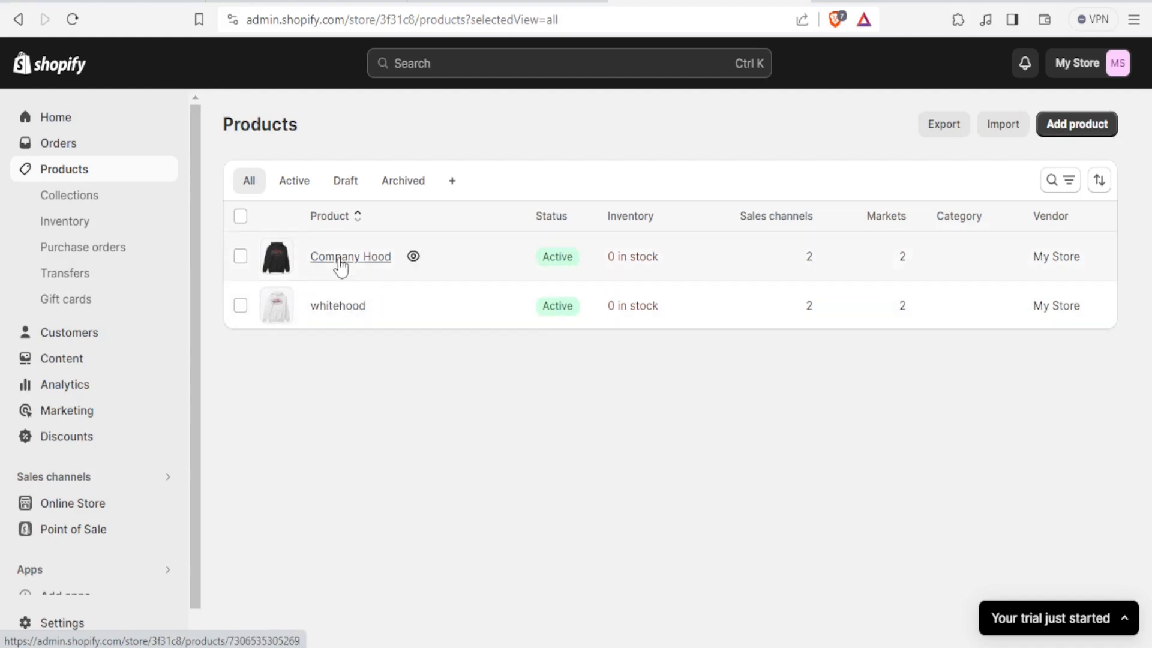
Step: Open the whitehood product and try to add a variant option named Quality
{"action": "left_click", "coordinate": [337, 306]}
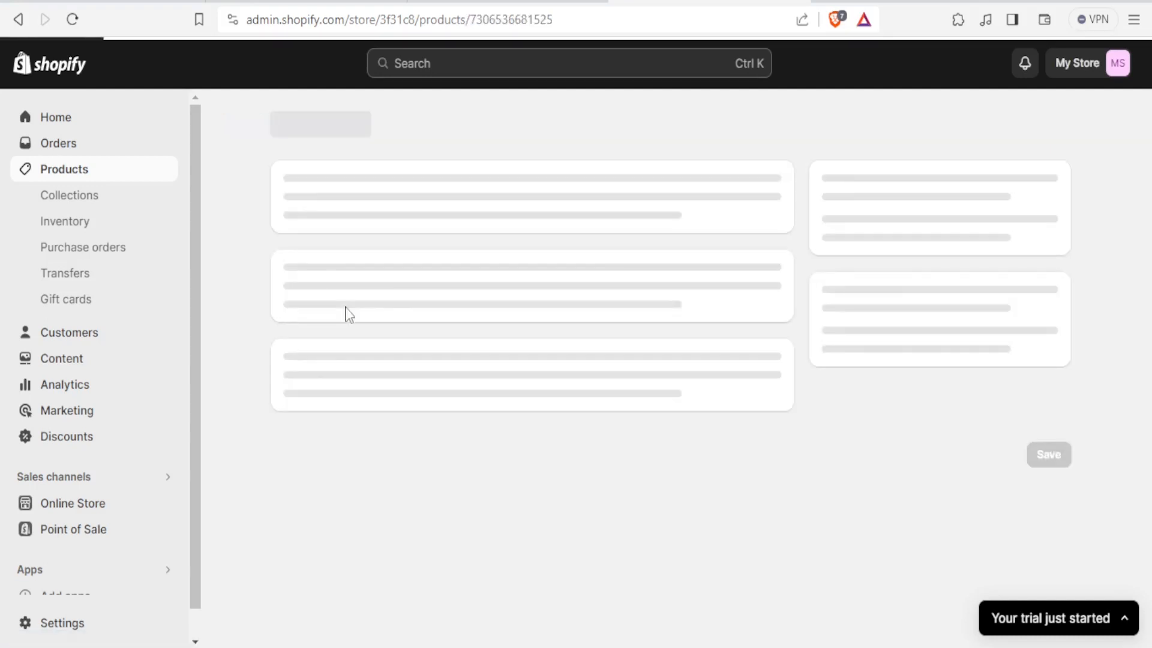
{"action": "scroll", "coordinate": [585, 540], "scroll_direction": "down", "scroll_amount": 10}
{"action": "scroll", "coordinate": [585, 540], "scroll_direction": "down", "scroll_amount": 3}
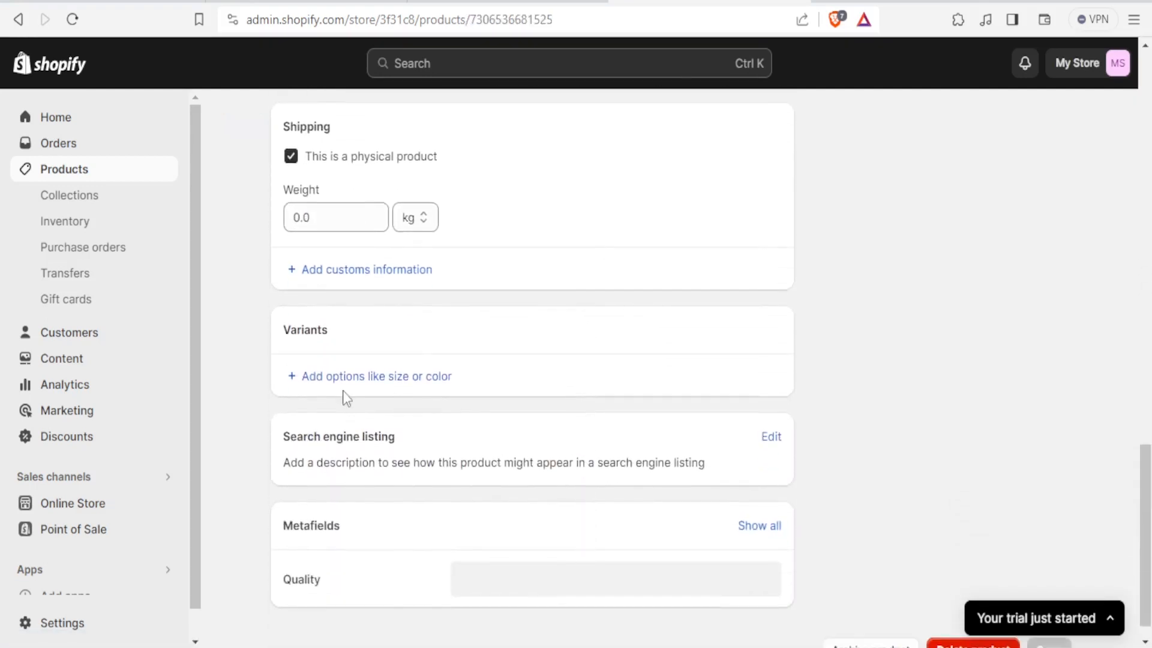
{"action": "left_click", "coordinate": [315, 377]}
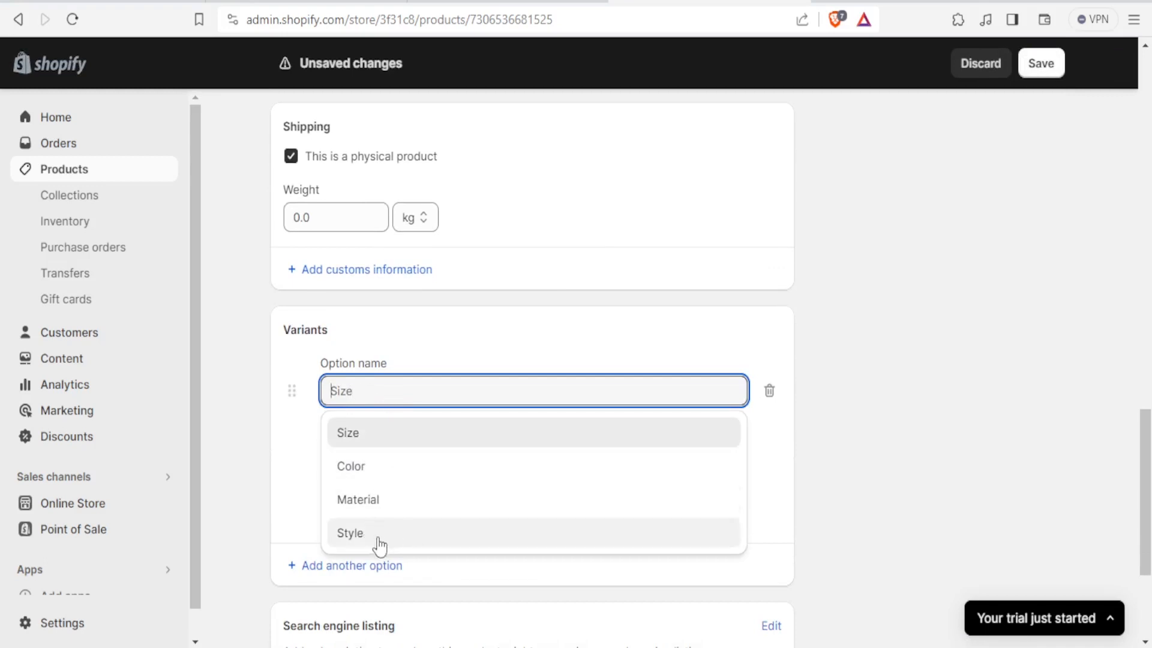
{"action": "left_click", "coordinate": [330, 569]}
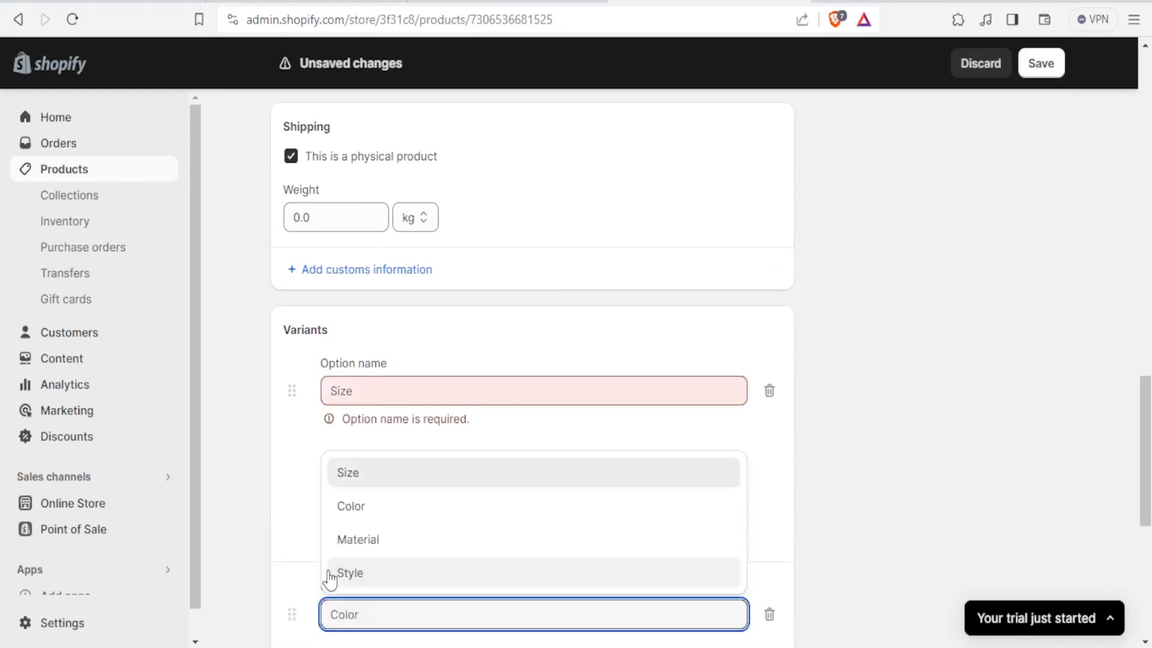
{"action": "left_click", "coordinate": [395, 400]}
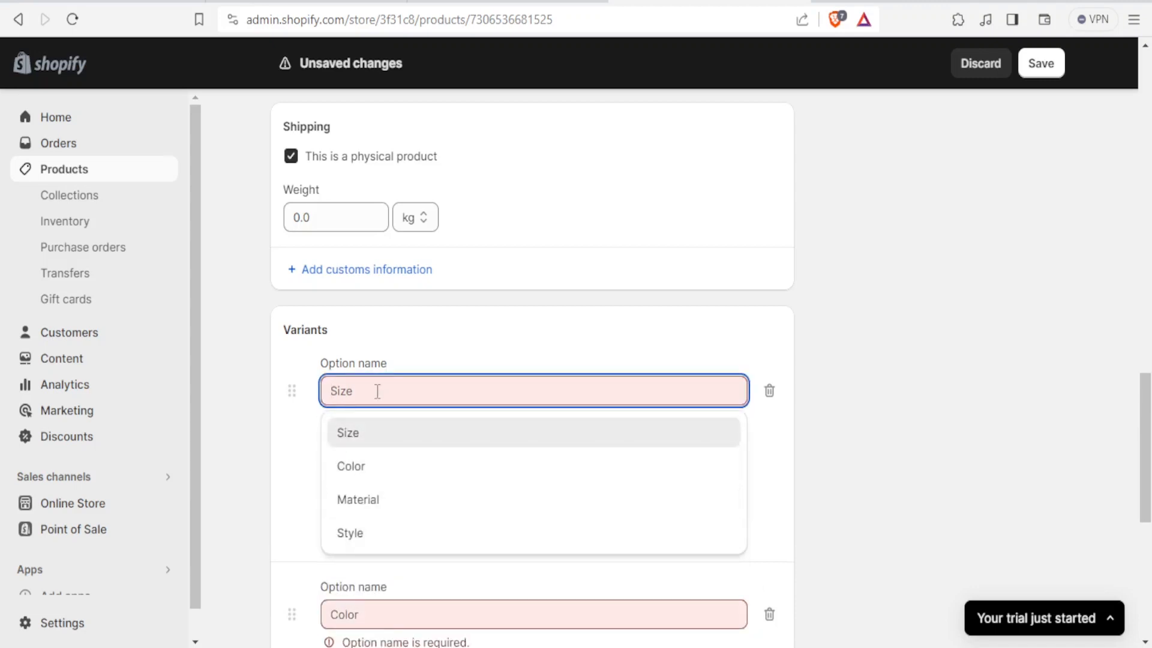
{"action": "type", "text": "Qua"}
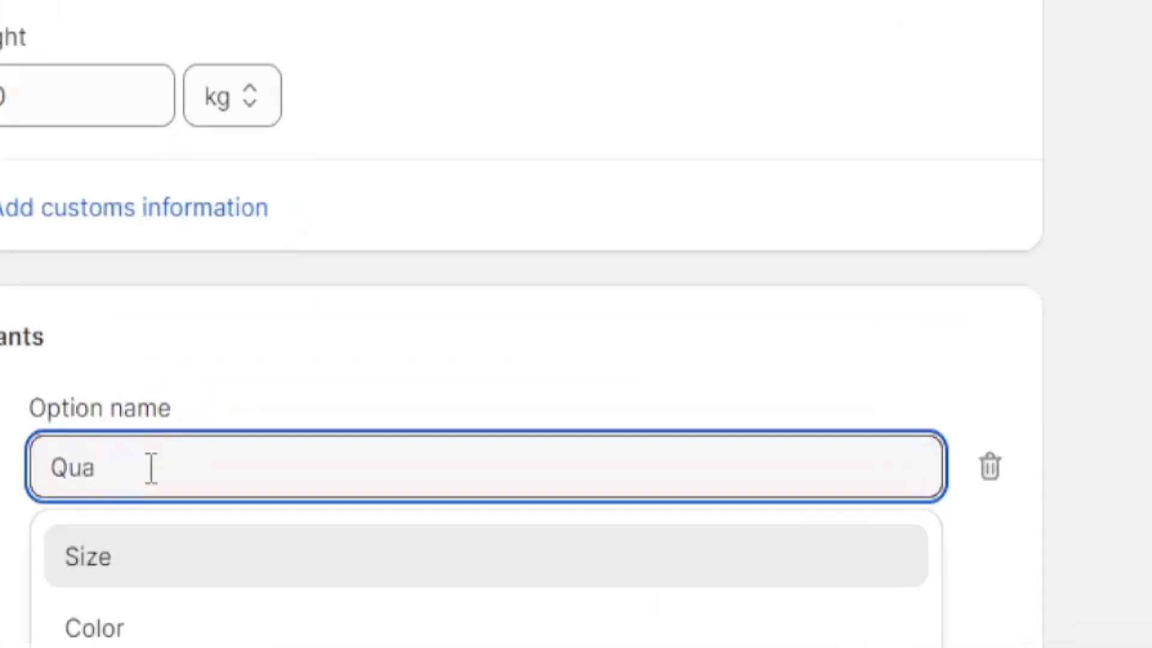
{"action": "type", "text": "lity"}
{"action": "key", "text": "Tab"}
{"action": "scroll", "coordinate": [525, 585], "scroll_direction": "down", "scroll_amount": 4}
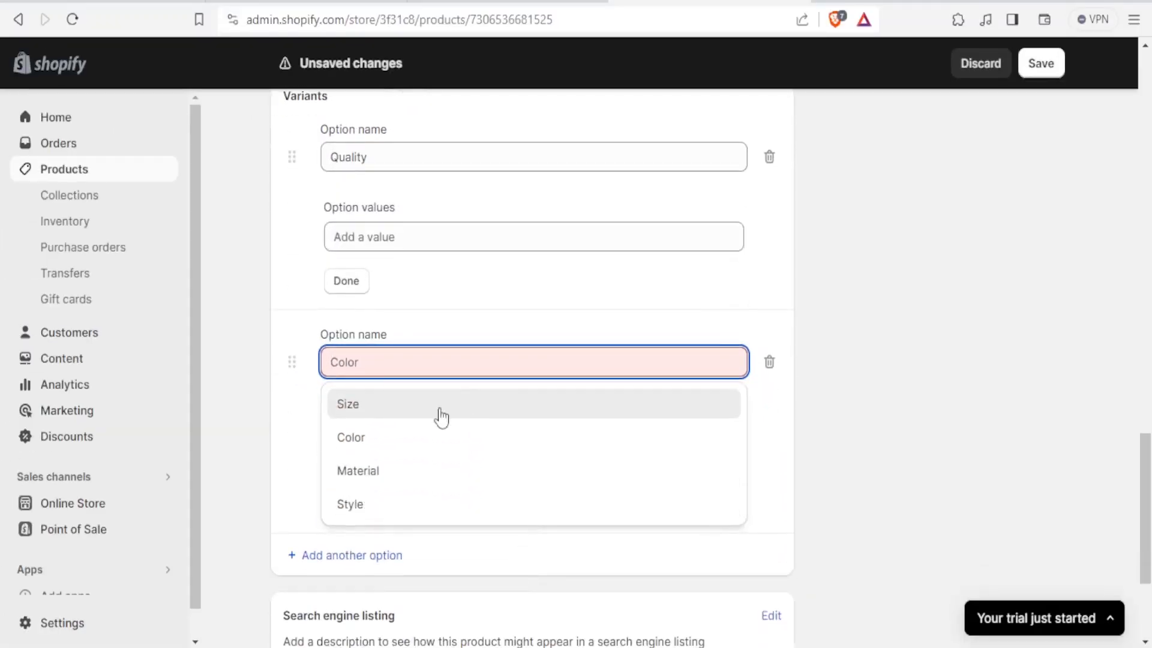
{"action": "left_click", "coordinate": [273, 404]}
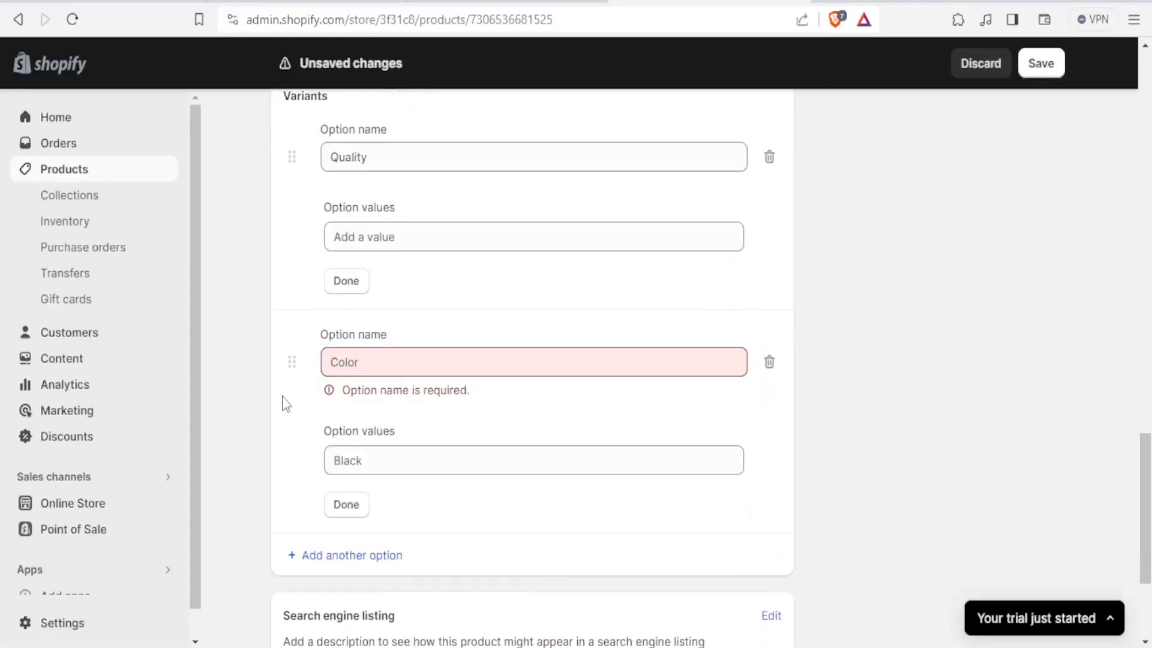
{"action": "left_click", "coordinate": [381, 158]}
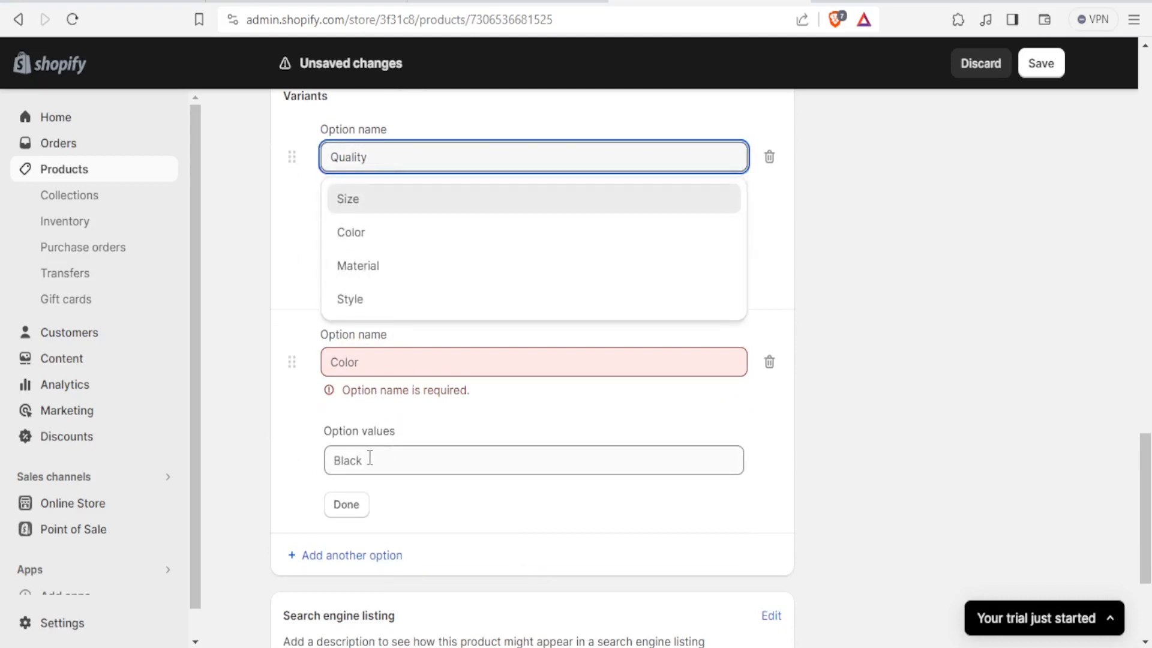
{"action": "left_click", "coordinate": [409, 354]}
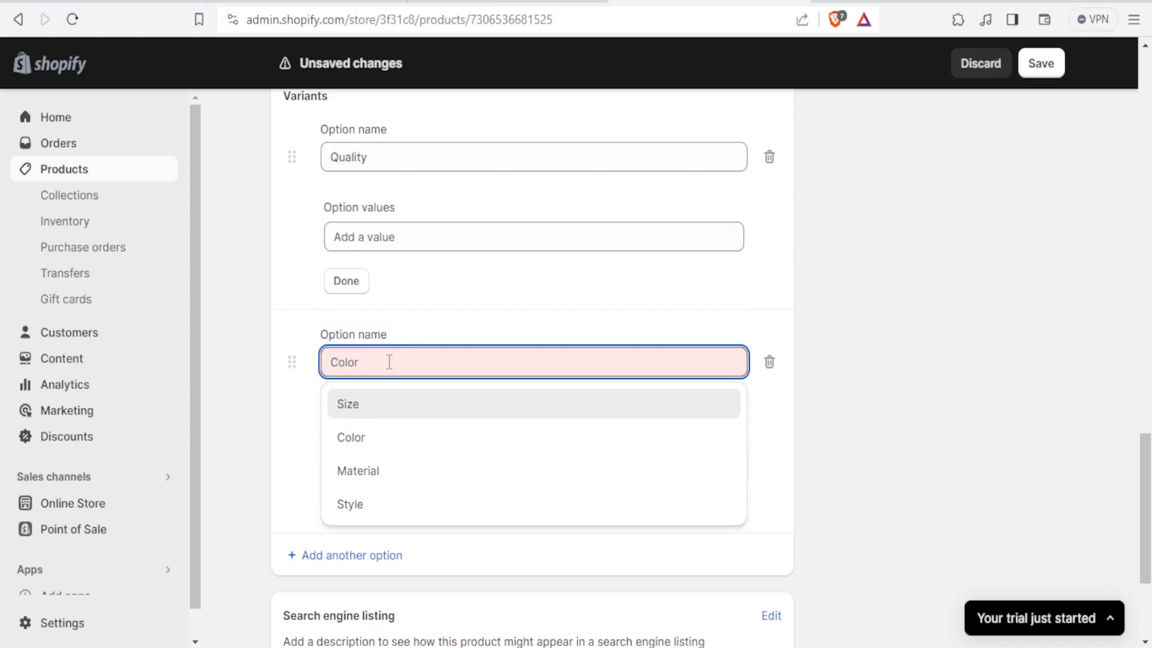
{"action": "left_click", "coordinate": [368, 440]}
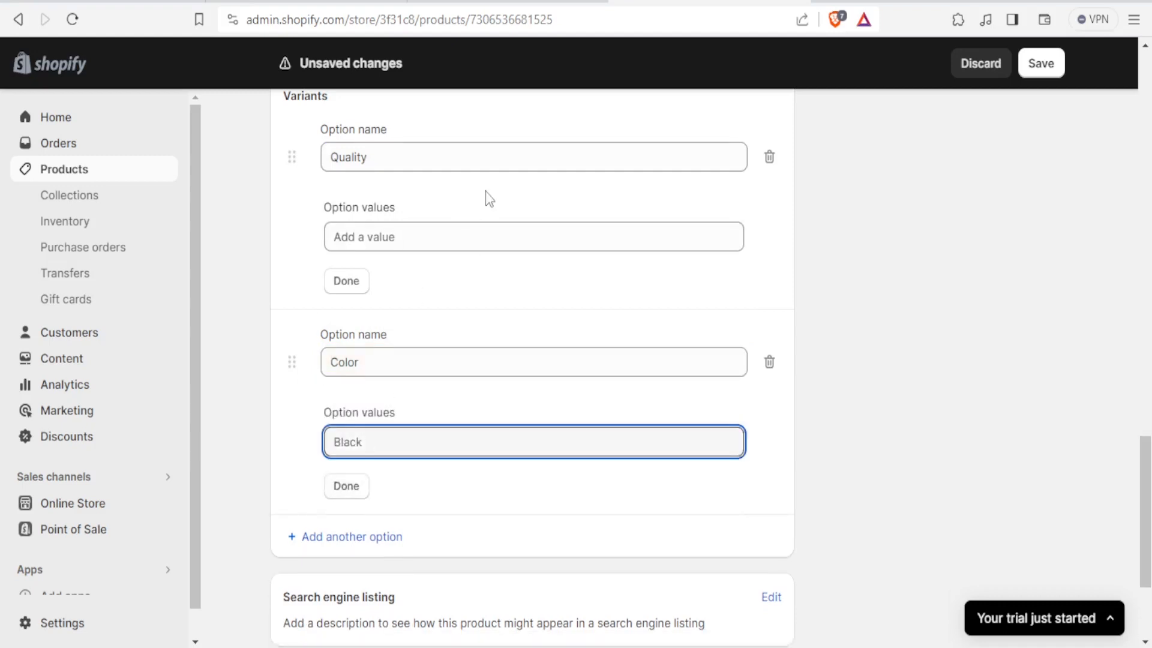
{"action": "scroll", "coordinate": [487, 198], "scroll_direction": "up", "scroll_amount": 2}
{"action": "scroll", "coordinate": [486, 195], "scroll_direction": "down", "scroll_amount": 1}
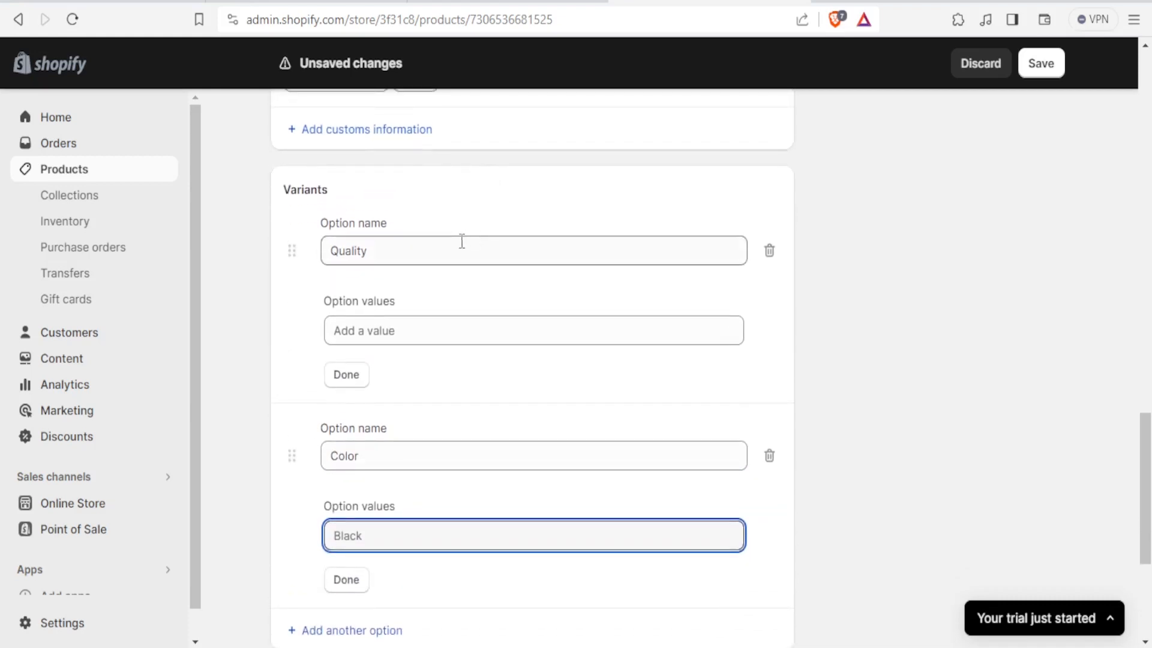
{"action": "left_click", "coordinate": [387, 253]}
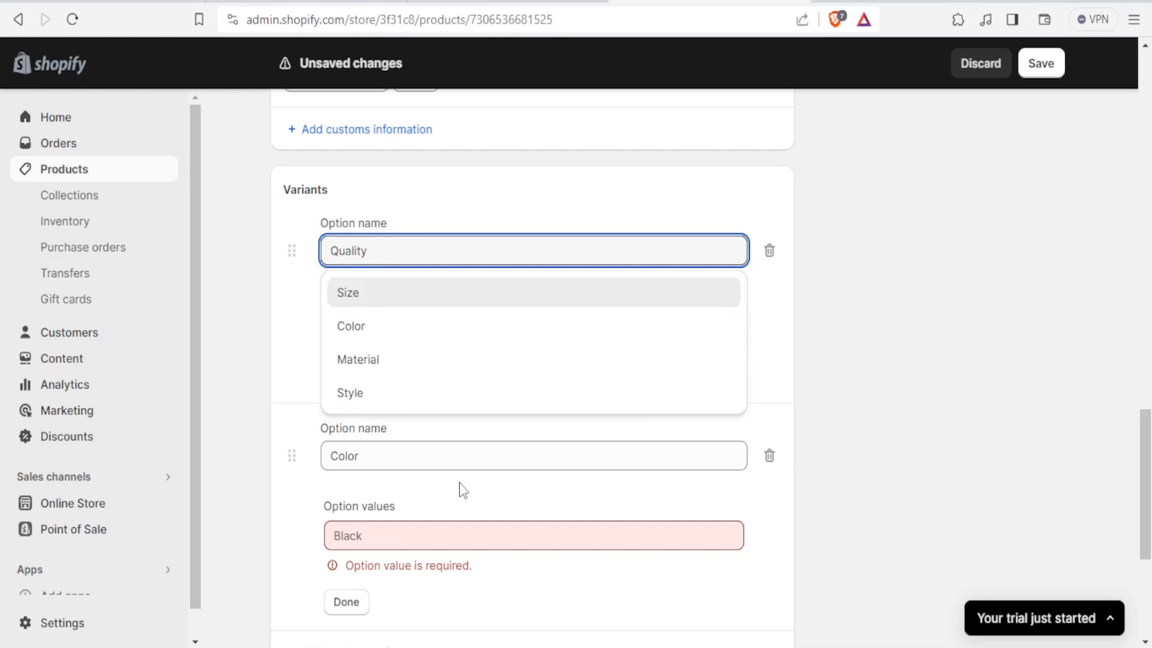
{"action": "left_click", "coordinate": [347, 603]}
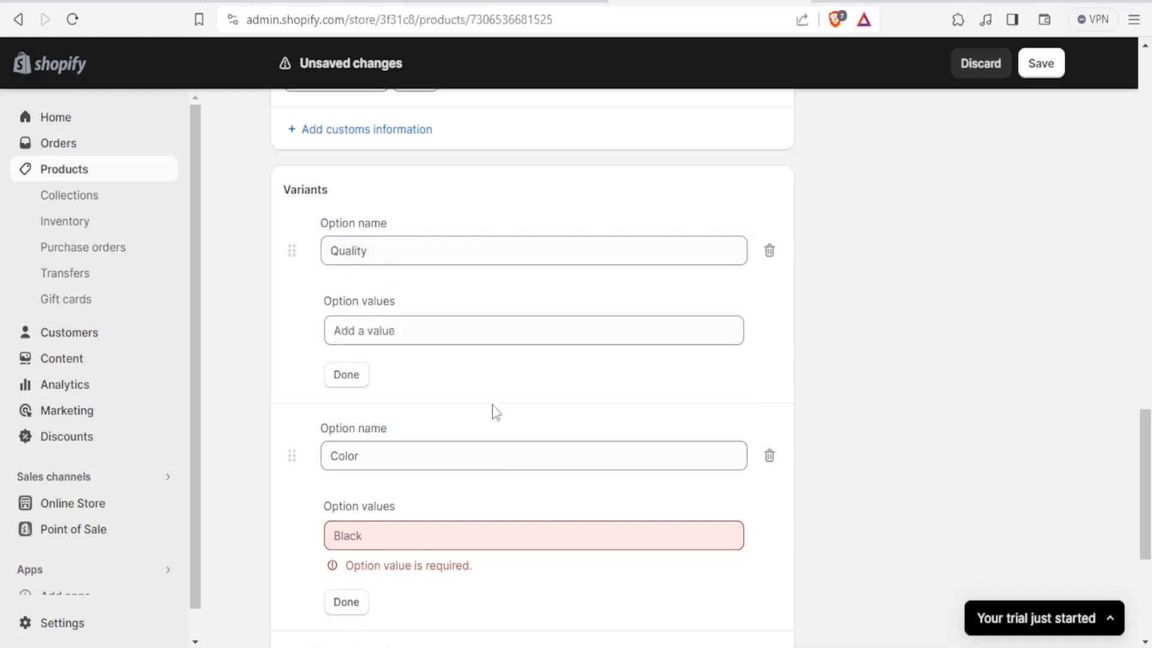
Step: Leave the product page for the products list, discarding the unsaved variant changes
{"action": "scroll", "coordinate": [525, 260], "scroll_direction": "up", "scroll_amount": 10}
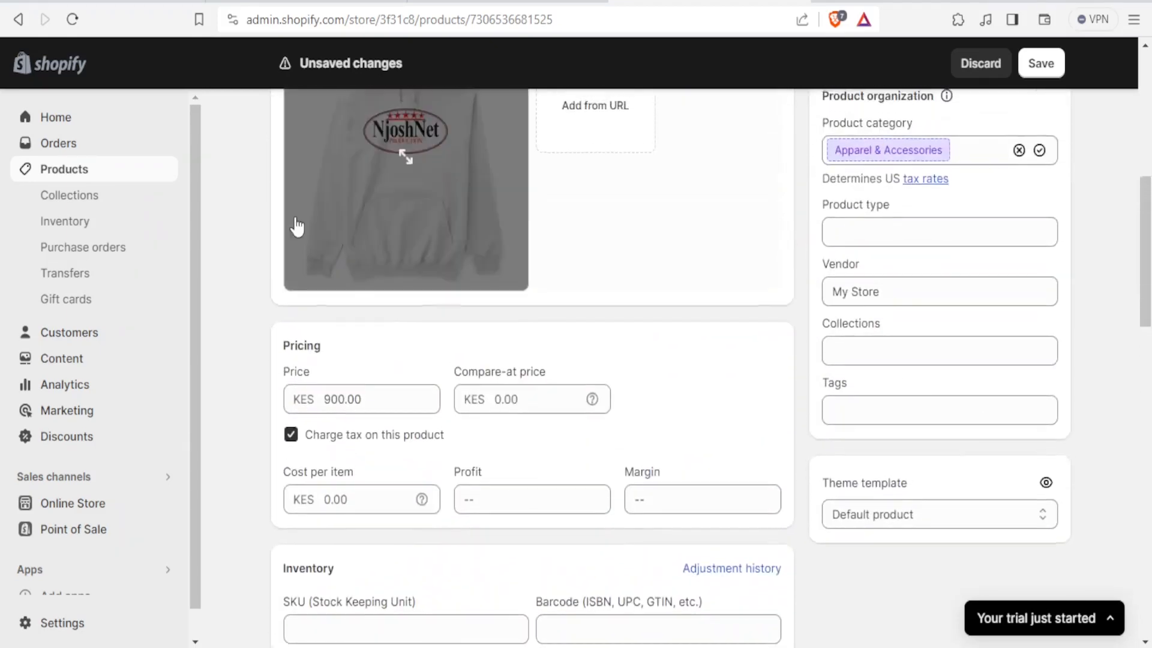
{"action": "left_click", "coordinate": [91, 169]}
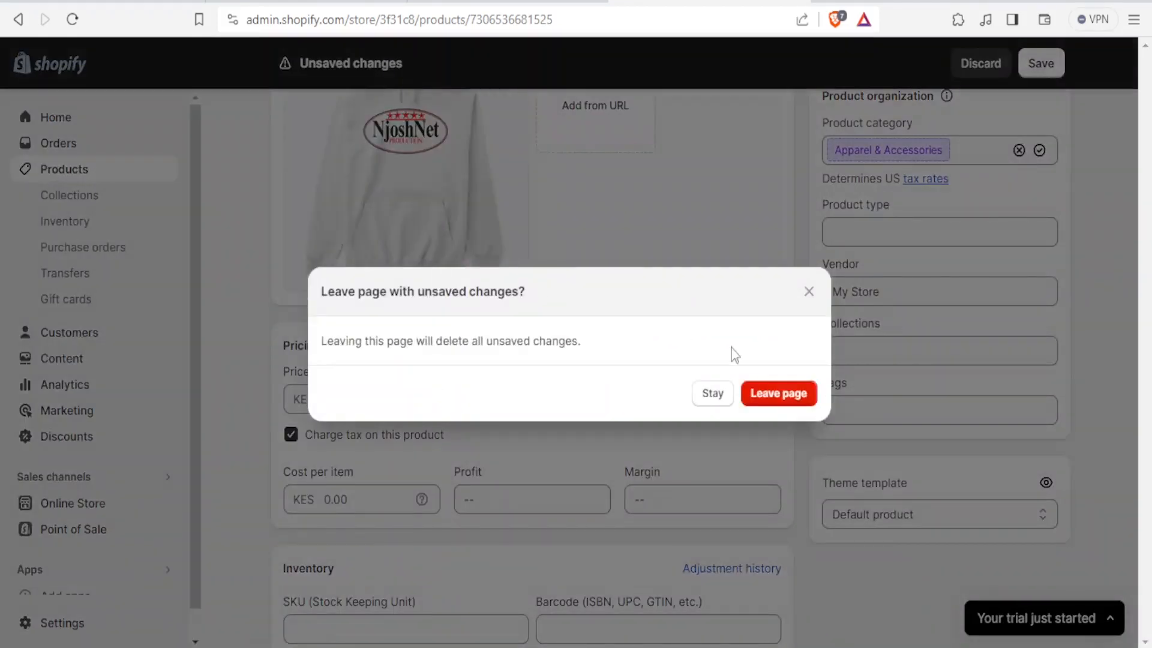
{"action": "left_click", "coordinate": [764, 395]}
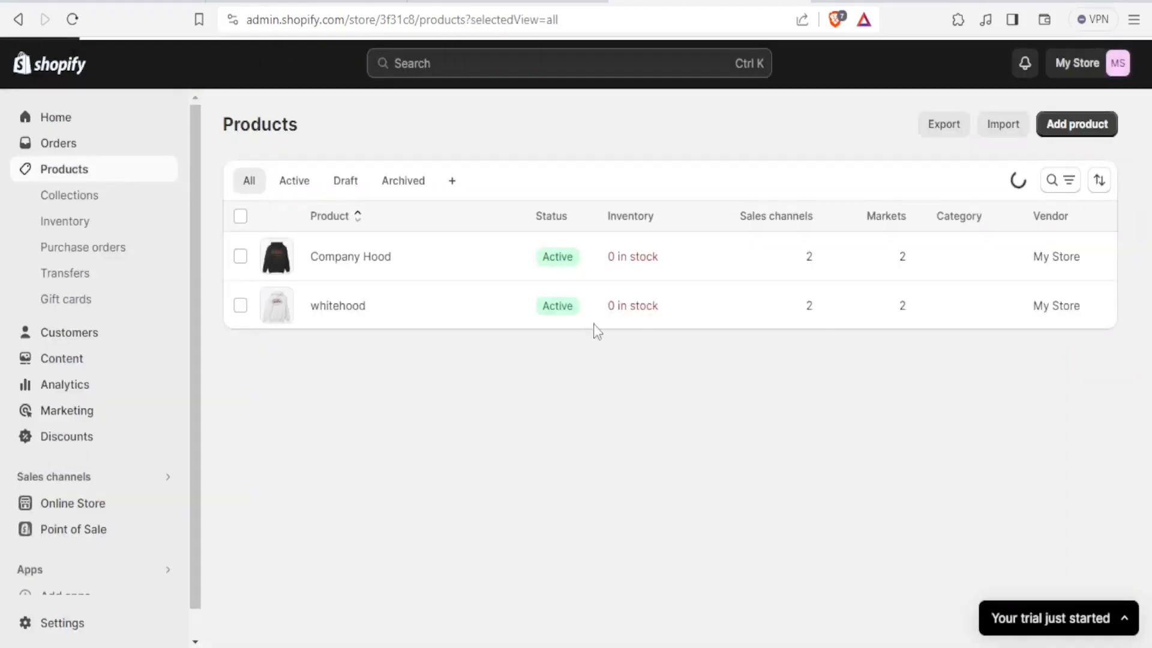
Step: Open the theme editor and switch to the Default product template
{"action": "left_click", "coordinate": [350, 264]}
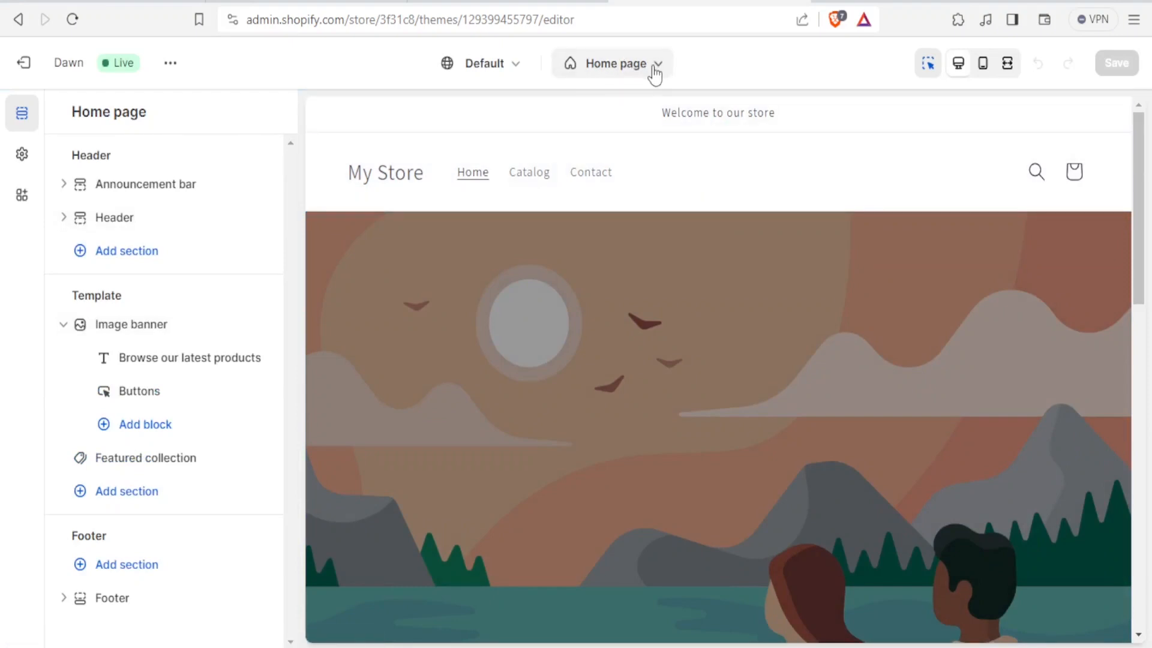
{"action": "left_click", "coordinate": [655, 69]}
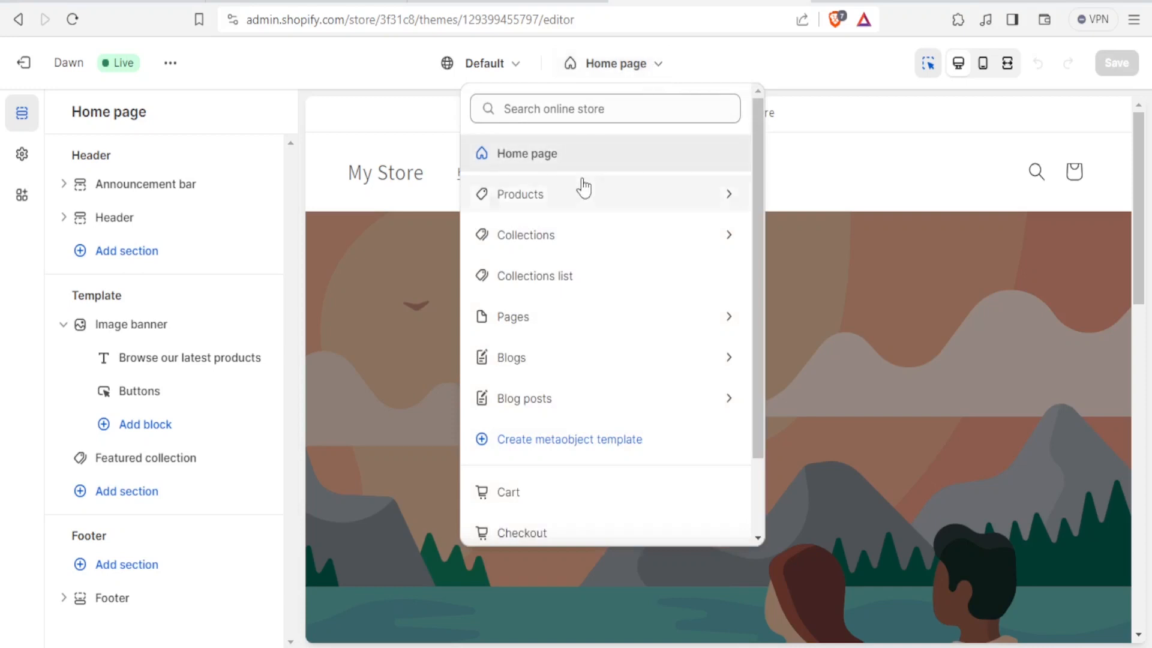
{"action": "left_click", "coordinate": [548, 204]}
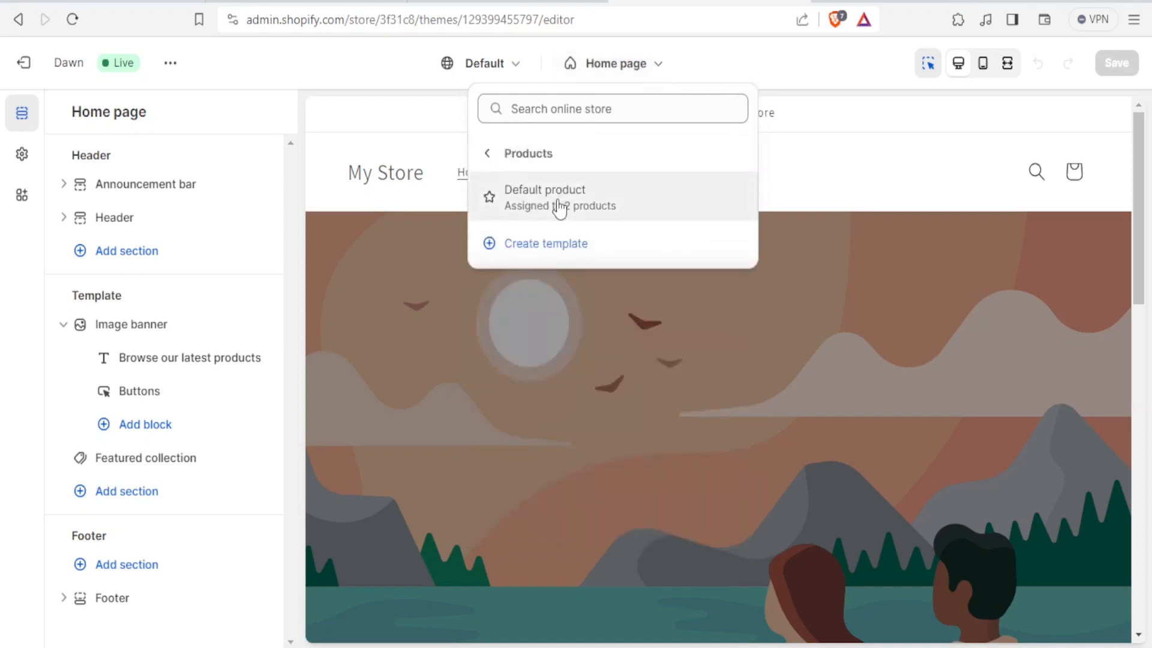
{"action": "left_click", "coordinate": [559, 206]}
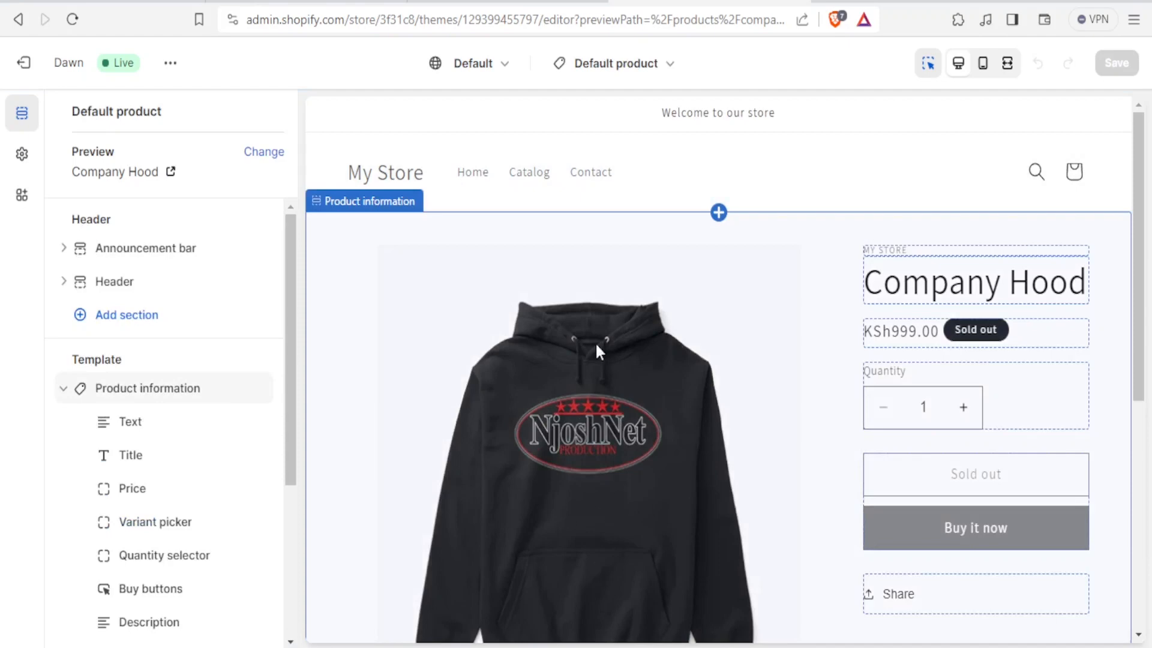
Step: Inspect the Title and Product information blocks of the product template
{"action": "left_click", "coordinate": [955, 282]}
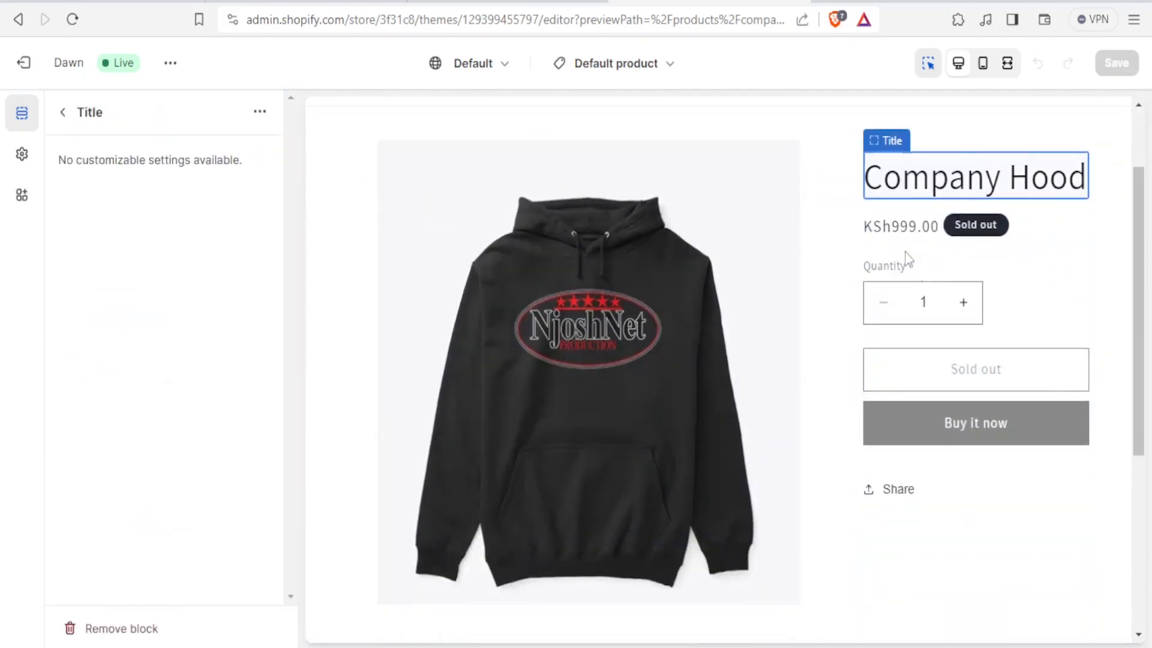
{"action": "left_click", "coordinate": [574, 345]}
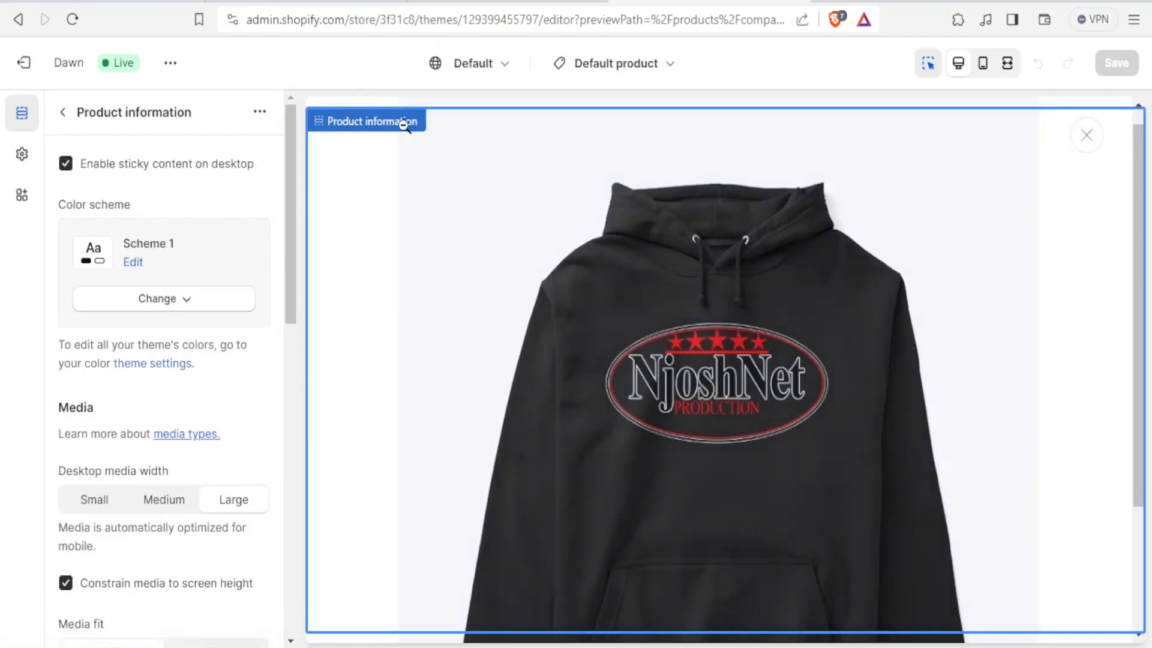
{"action": "left_click", "coordinate": [643, 68]}
{"action": "left_click", "coordinate": [558, 196]}
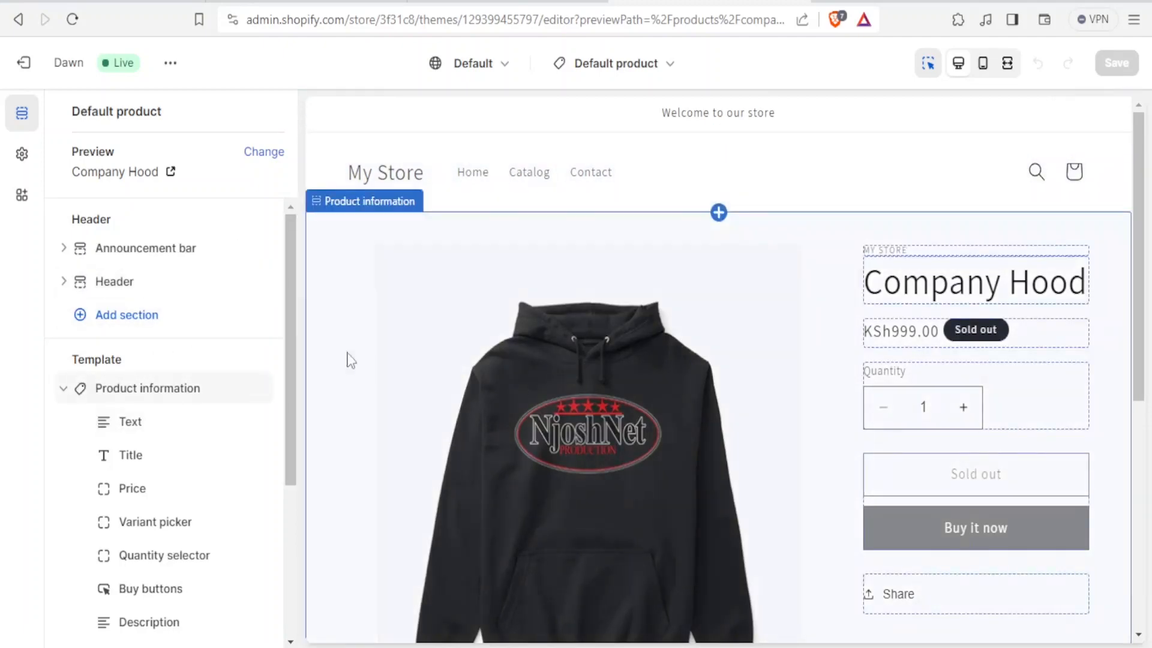
Step: Add a Text block at the end of the Product information section and open its settings
{"action": "mouse_move", "coordinate": [291, 315]}
{"action": "left_mouse_down"}
{"action": "mouse_move", "coordinate": [291, 331]}
{"action": "mouse_move", "coordinate": [291, 305]}
{"action": "mouse_move", "coordinate": [290, 328]}
{"action": "left_mouse_up"}
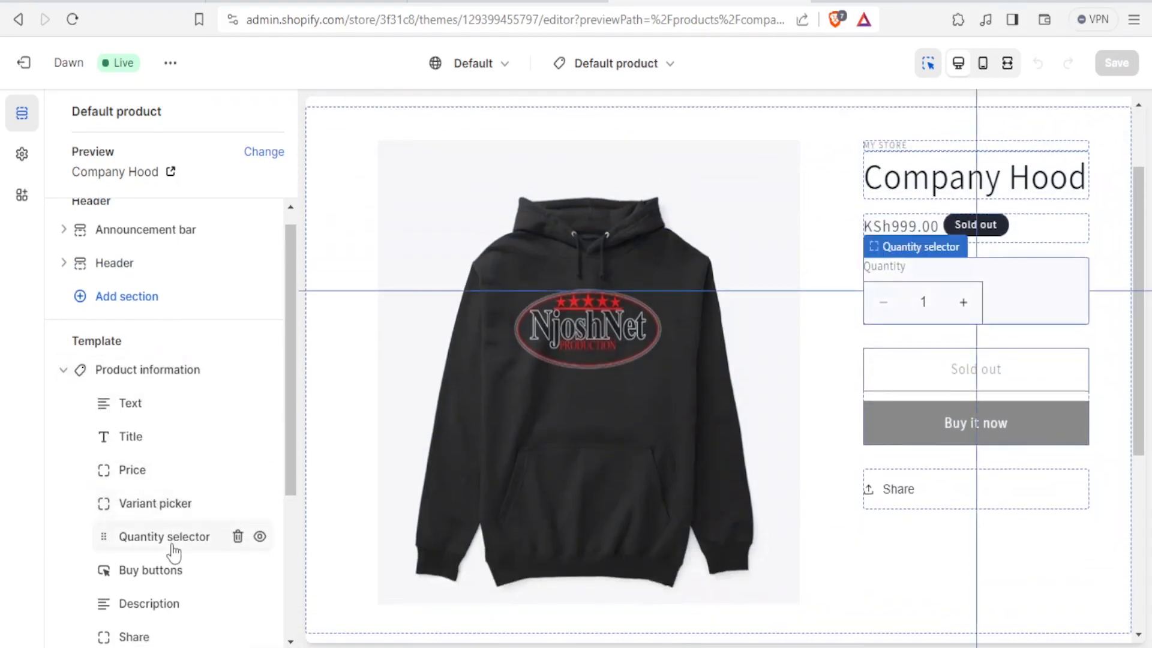
{"action": "left_click_drag", "start_coordinate": [287, 458], "coordinate": [290, 564]}
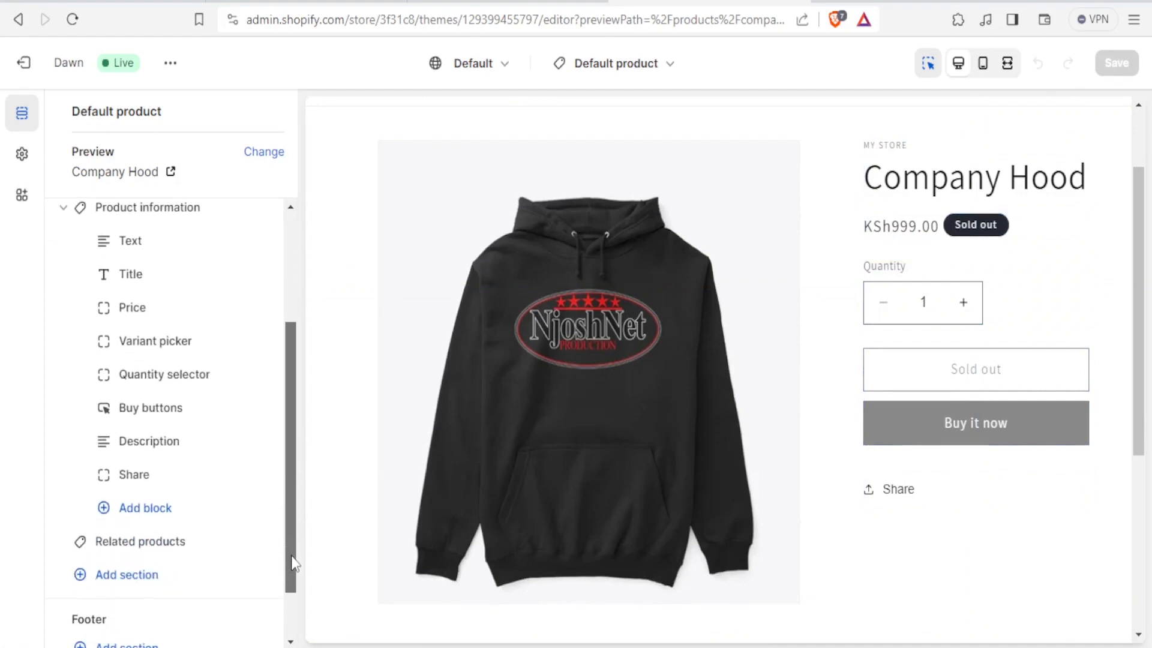
{"action": "left_click", "coordinate": [143, 509]}
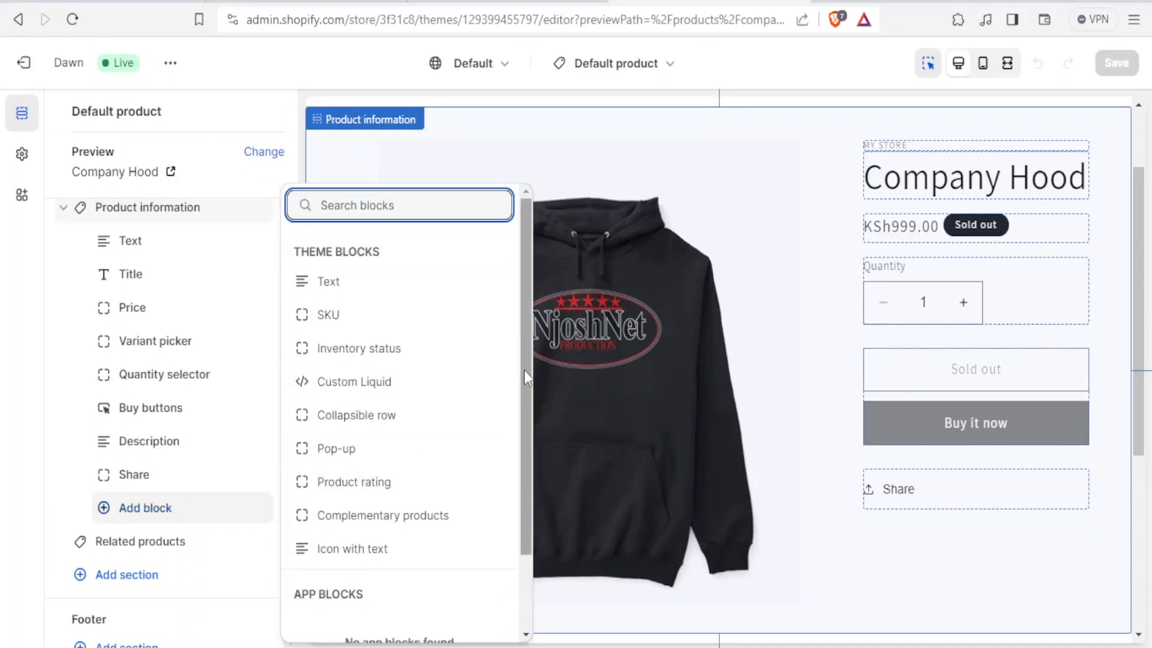
{"action": "scroll", "coordinate": [524, 370], "scroll_direction": "down", "scroll_amount": 2}
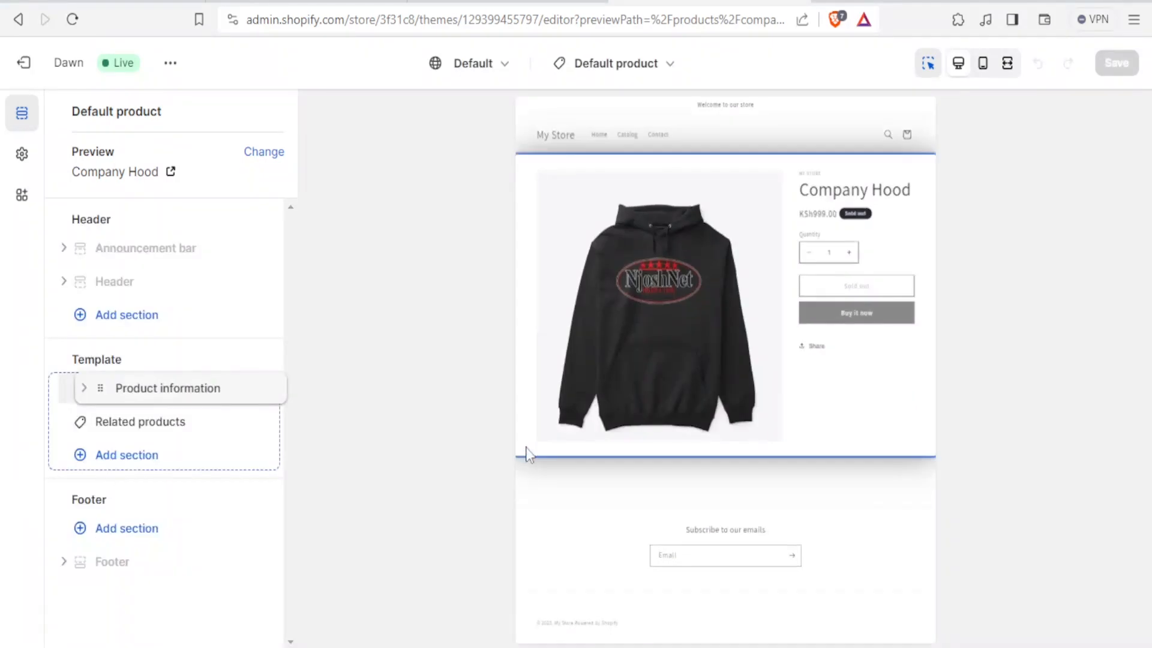
{"action": "left_click_drag", "start_coordinate": [90, 386], "coordinate": [147, 419]}
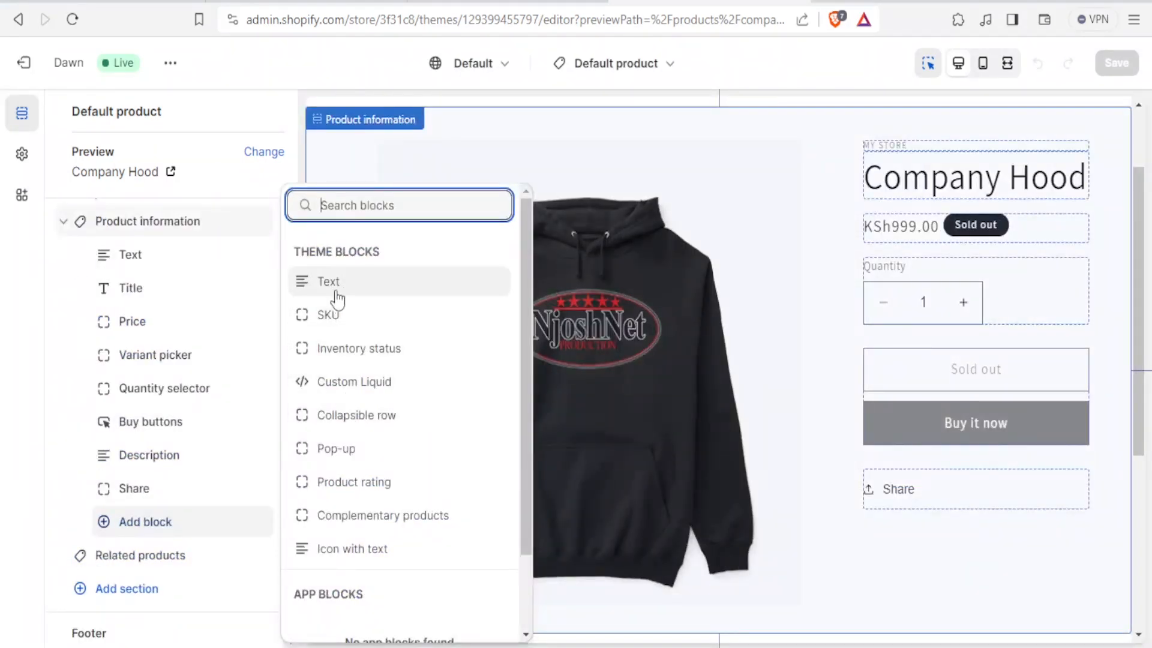
{"action": "left_click", "coordinate": [337, 297]}
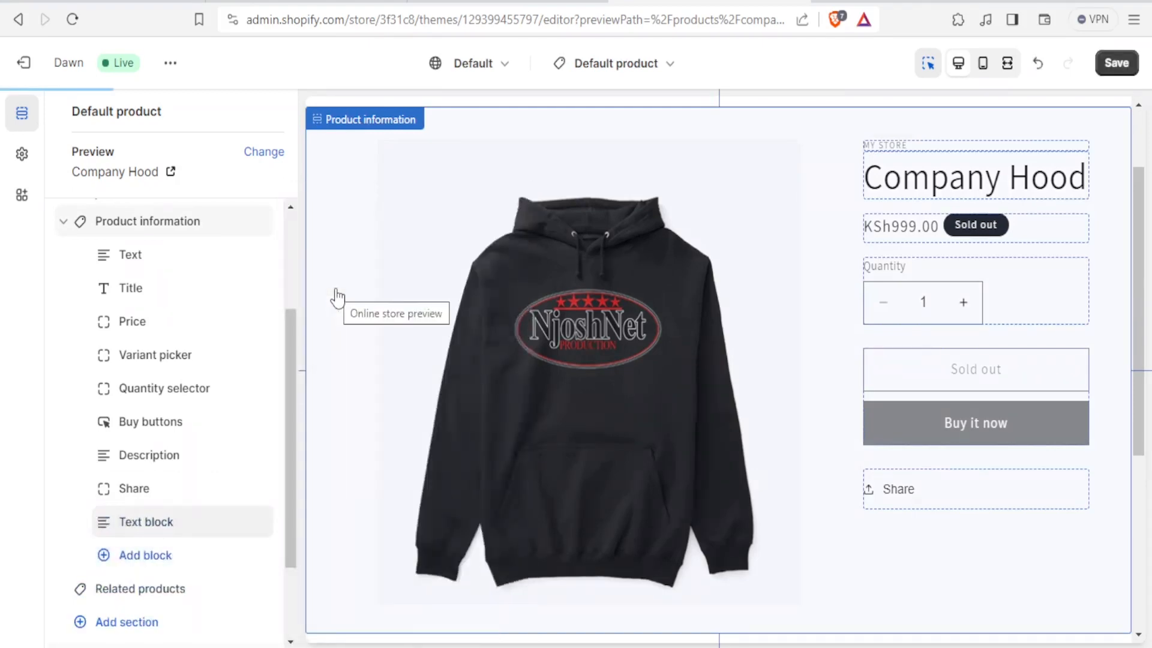
{"action": "left_click", "coordinate": [142, 528]}
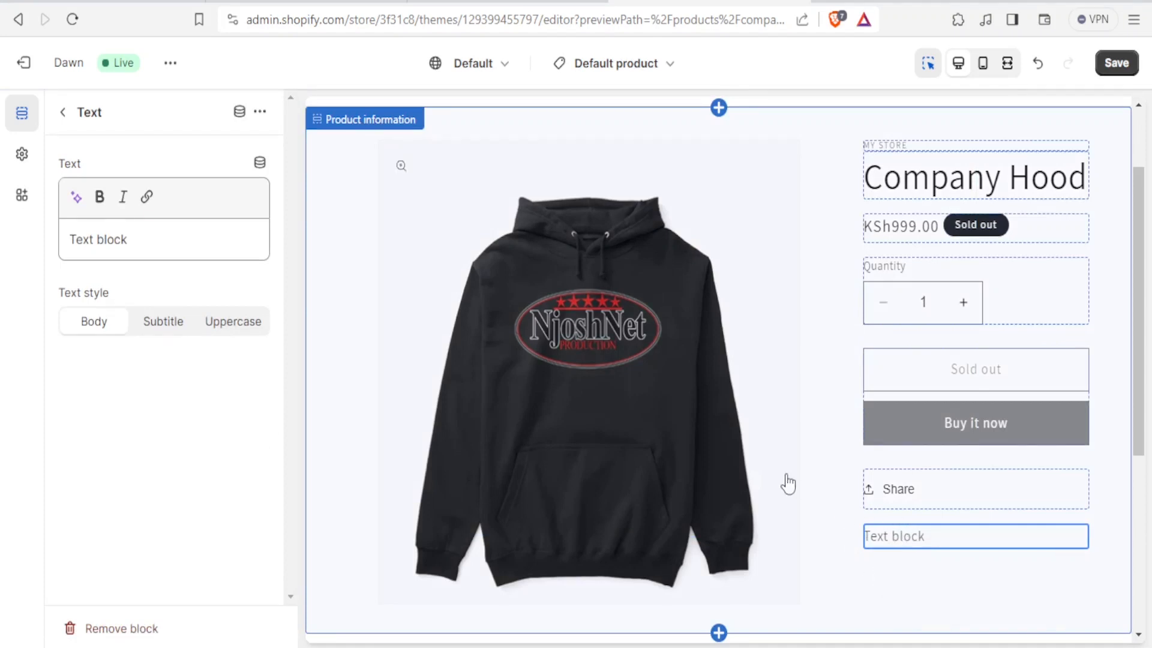
Step: From the Text block's dynamic source options, start a new product metafield definition named Source
{"action": "left_click", "coordinate": [127, 238]}
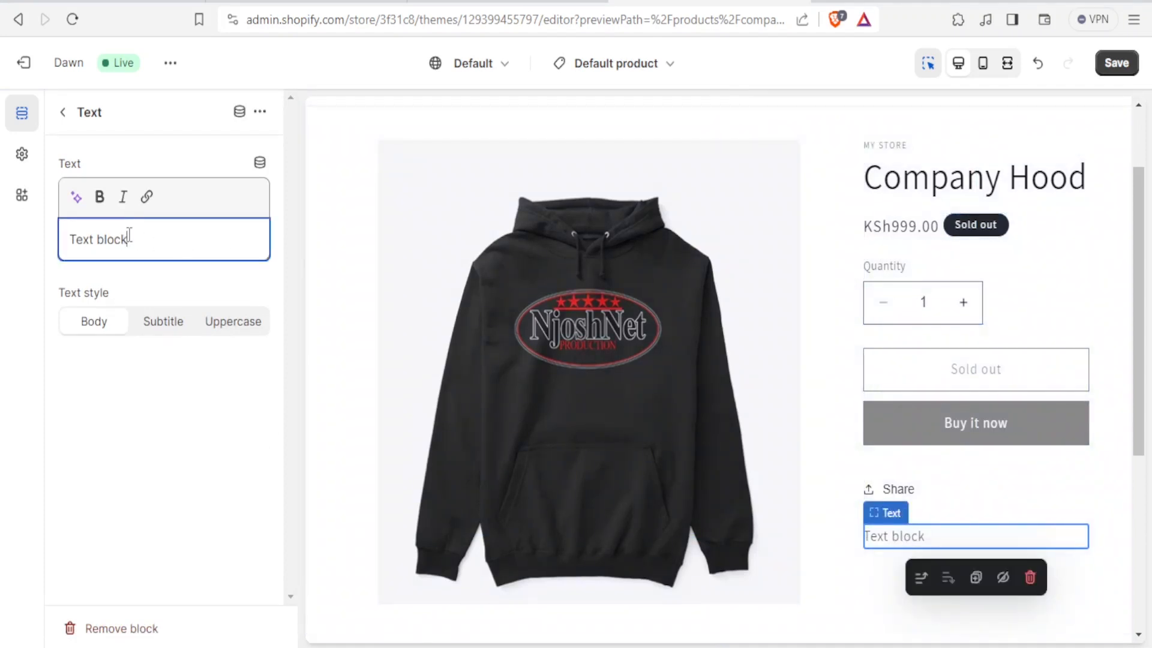
{"action": "left_click", "coordinate": [260, 165]}
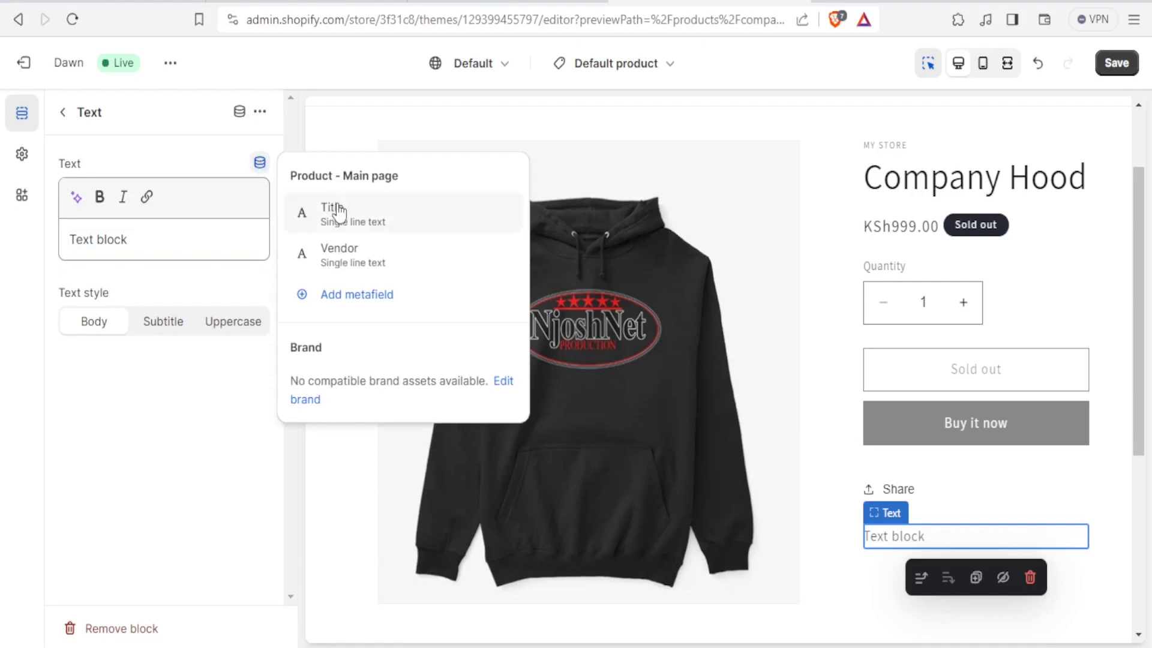
{"action": "left_click", "coordinate": [358, 306]}
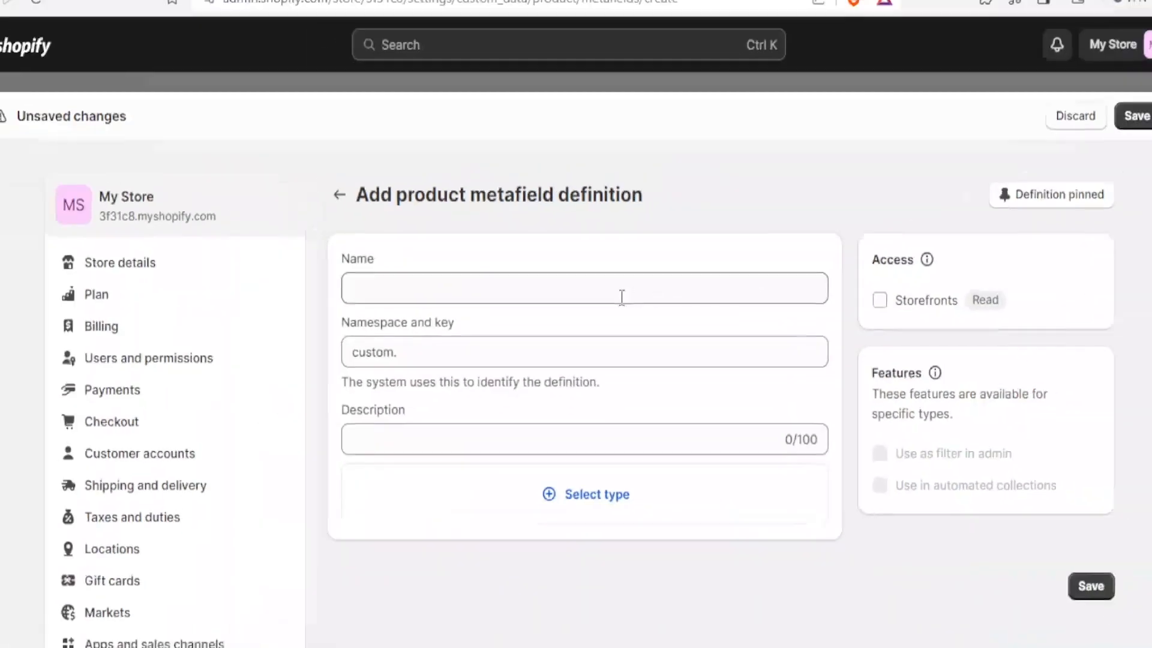
{"action": "left_click", "coordinate": [615, 297]}
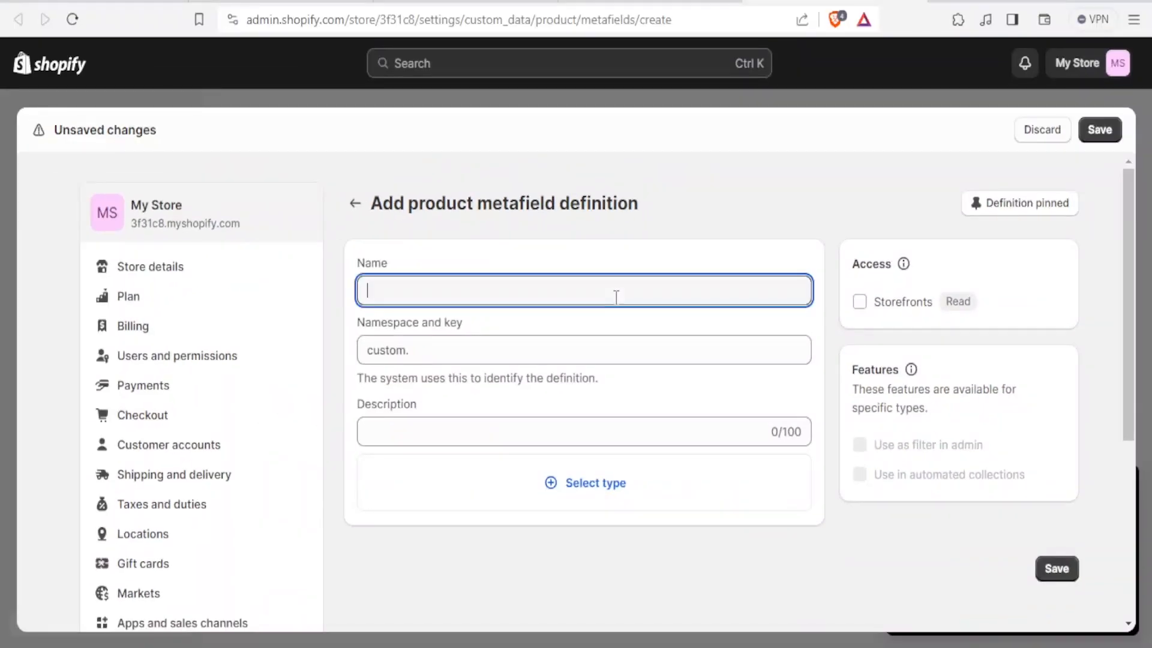
{"action": "type", "text": "Source"}
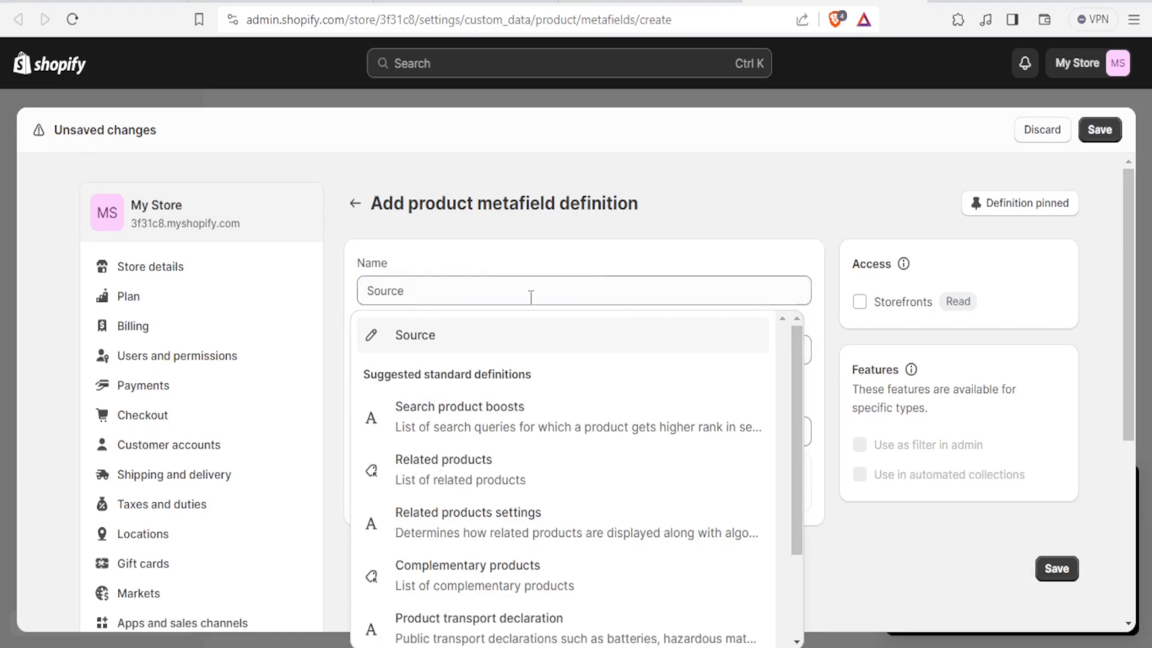
Step: Give the Source metafield the description Turkey and set its type to Single line text
{"action": "left_click", "coordinate": [449, 335]}
{"action": "left_click", "coordinate": [456, 351]}
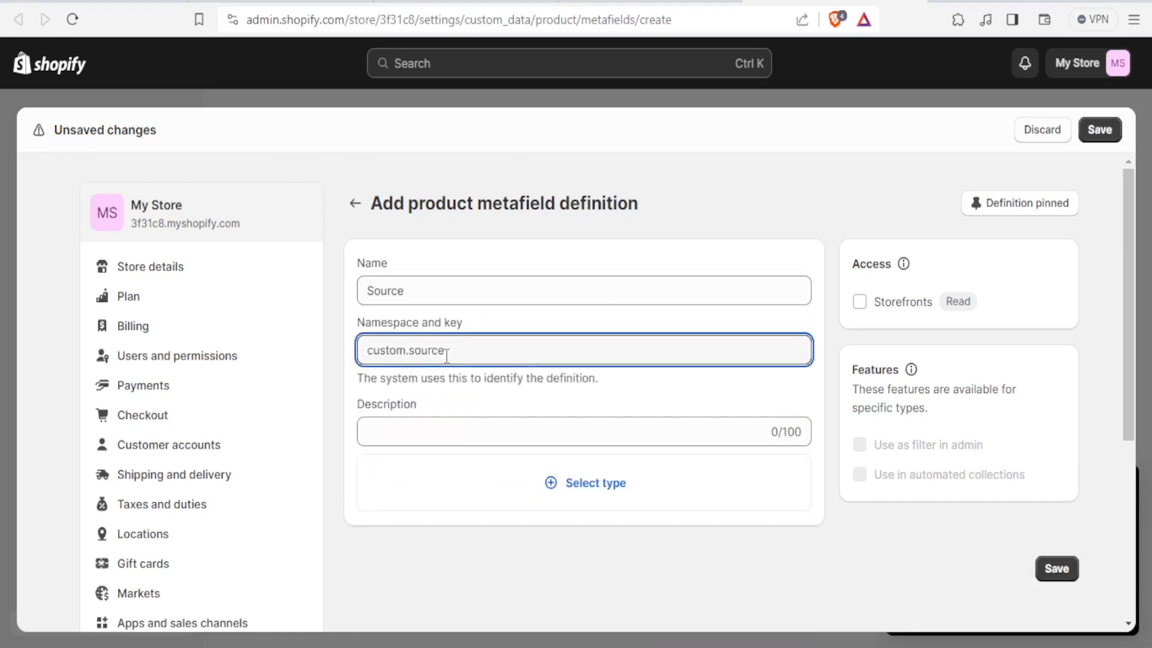
{"action": "left_click", "coordinate": [422, 424]}
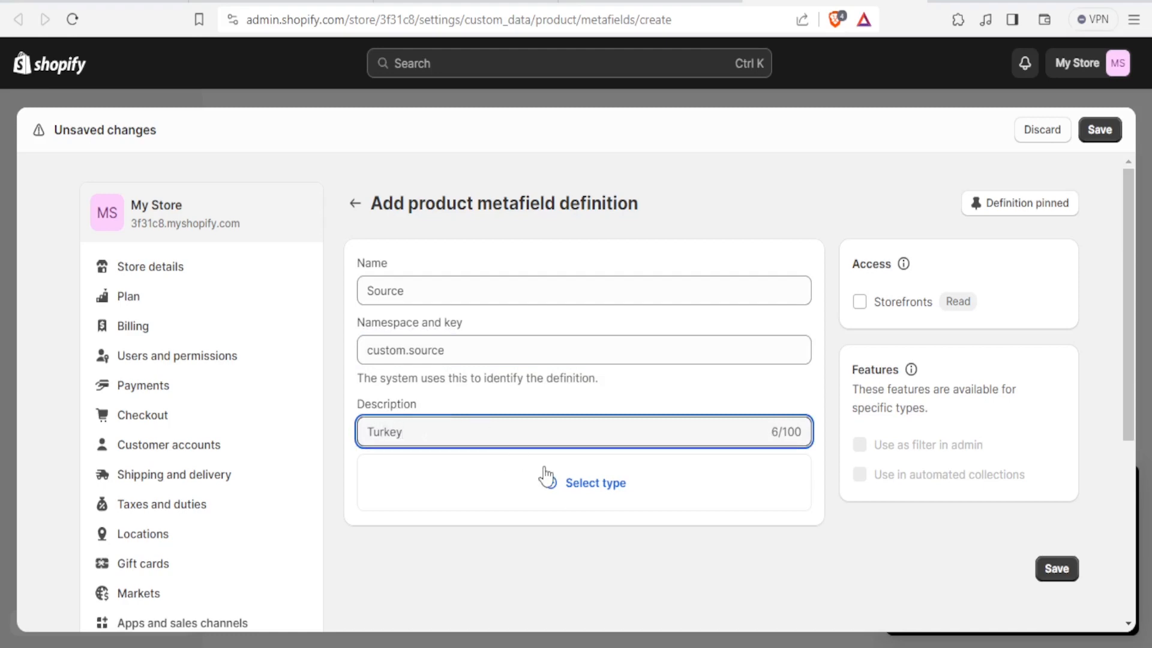
{"action": "left_click", "coordinate": [711, 479]}
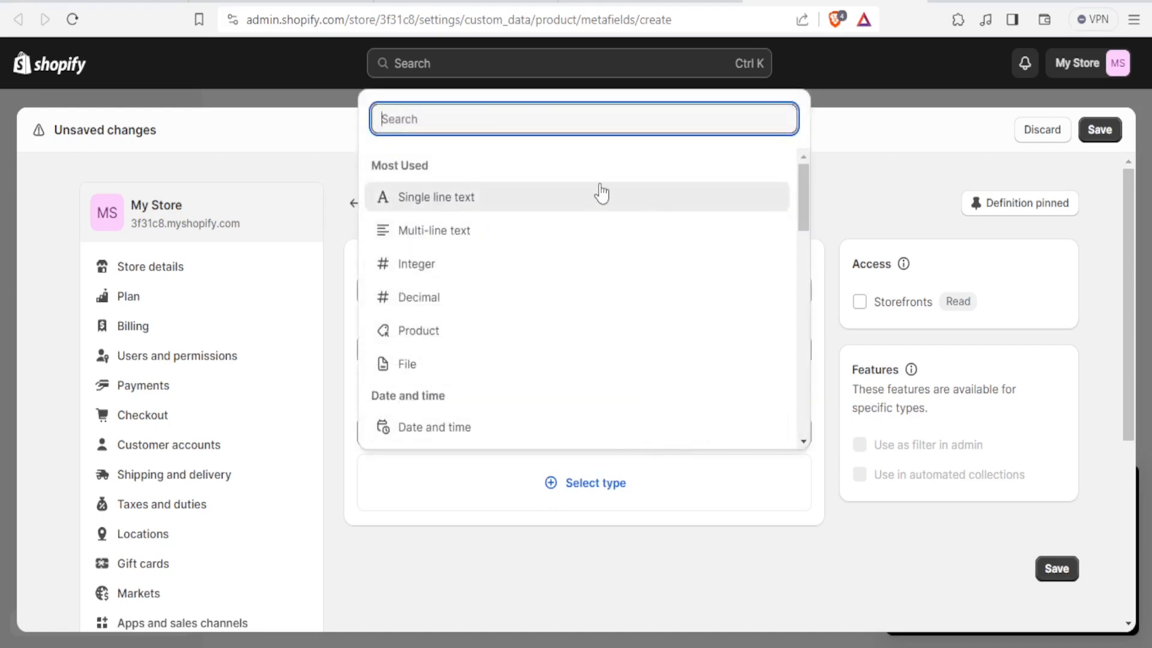
{"action": "left_click", "coordinate": [491, 203]}
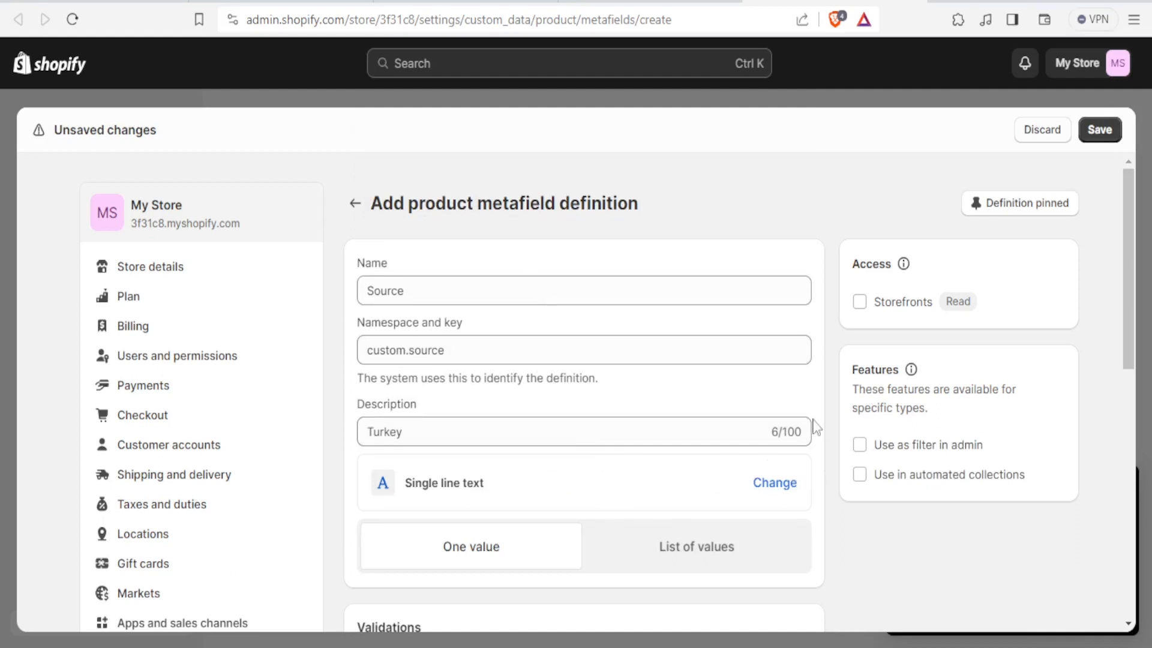
Step: Leave the validation fields empty and save the Source metafield definition
{"action": "scroll", "coordinate": [706, 417], "scroll_direction": "down", "scroll_amount": 3}
{"action": "scroll", "coordinate": [707, 419], "scroll_direction": "down", "scroll_amount": 2}
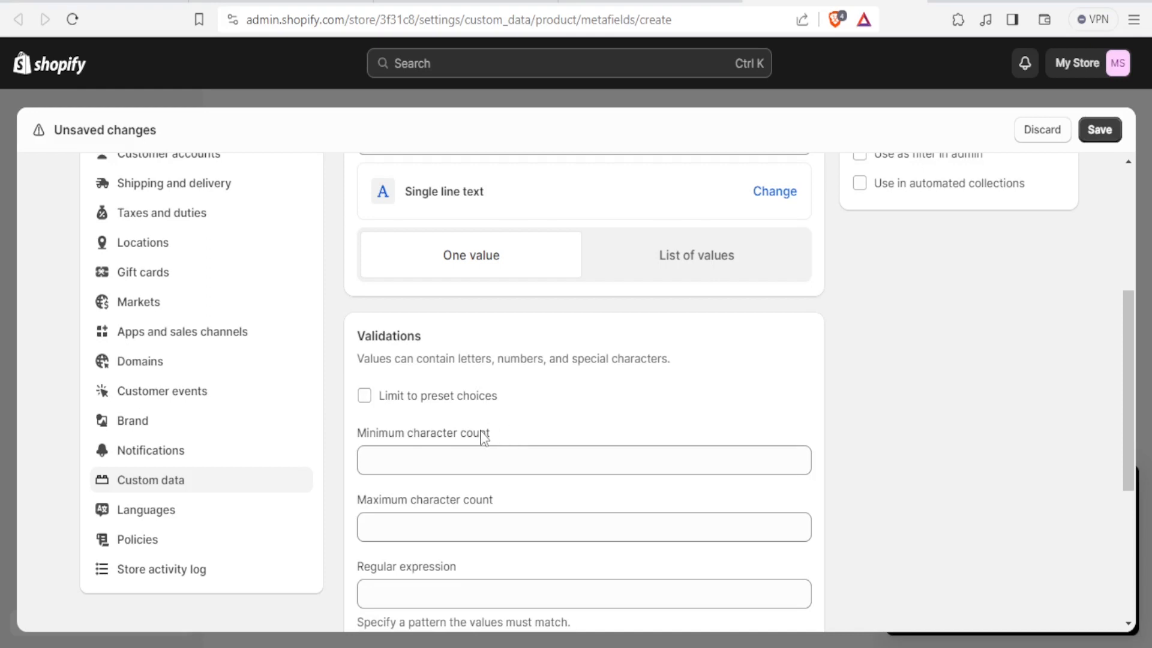
{"action": "left_click", "coordinate": [421, 462]}
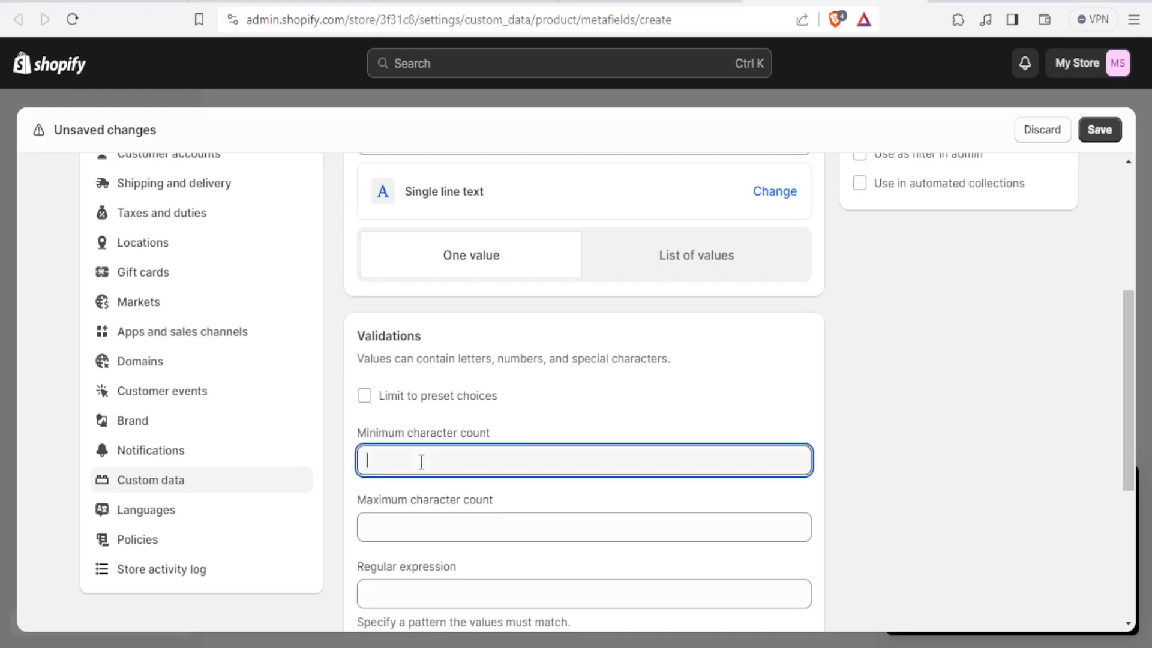
{"action": "scroll", "coordinate": [421, 461], "scroll_direction": "down", "scroll_amount": 2}
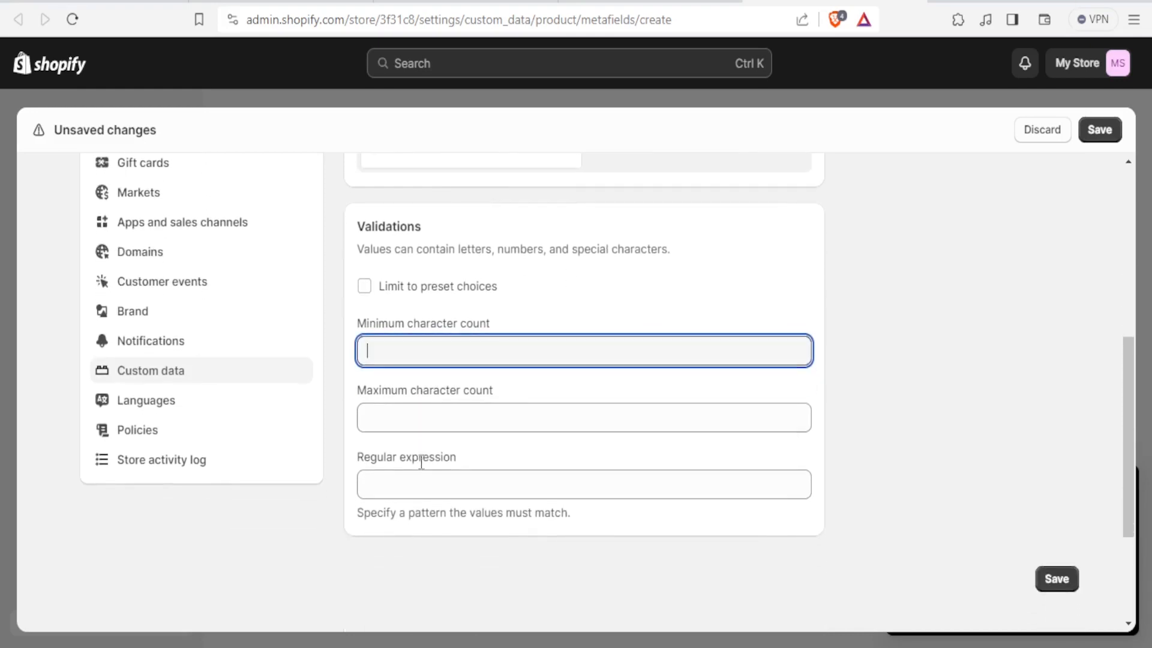
{"action": "left_click", "coordinate": [417, 427]}
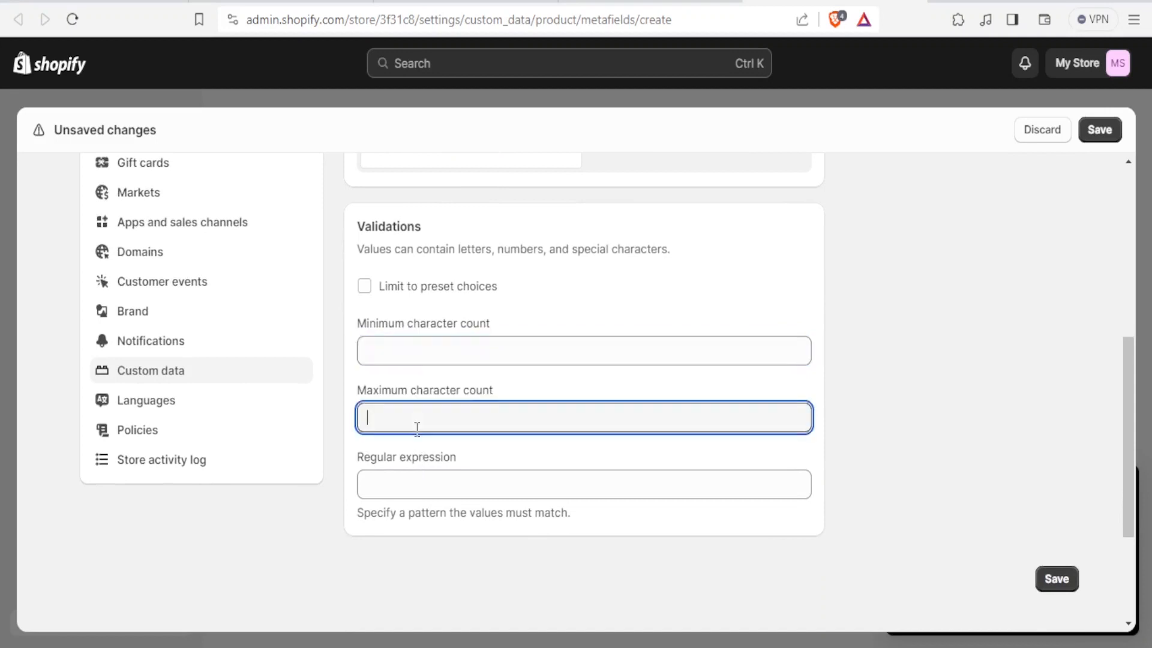
{"action": "left_click", "coordinate": [408, 488]}
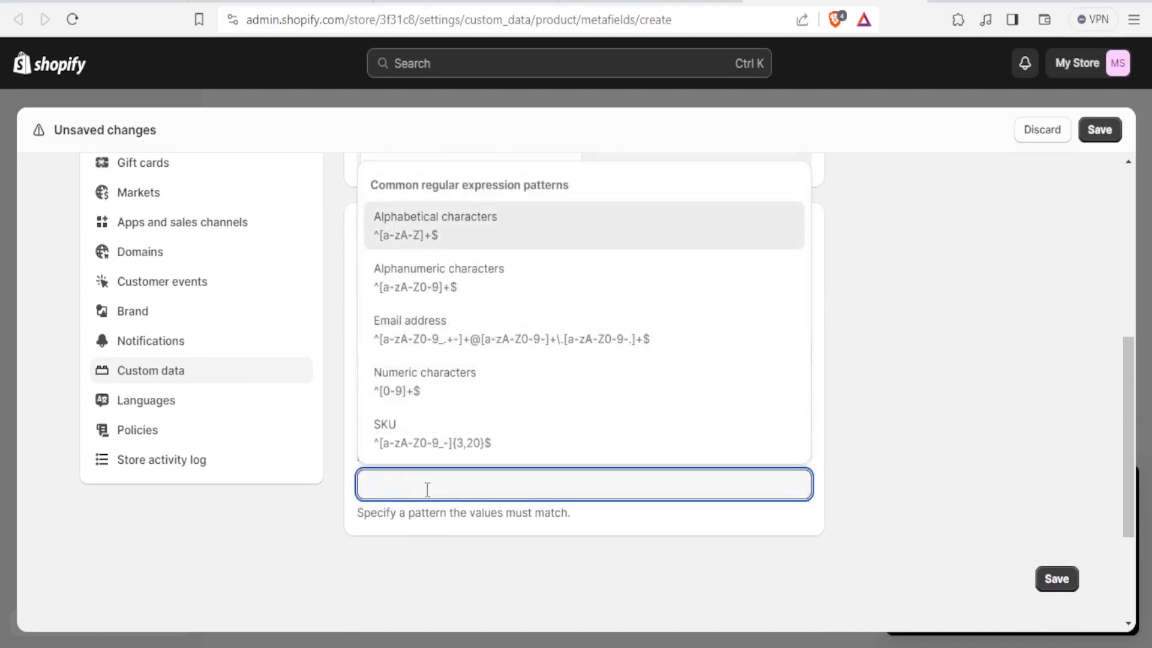
{"action": "left_click", "coordinate": [944, 342]}
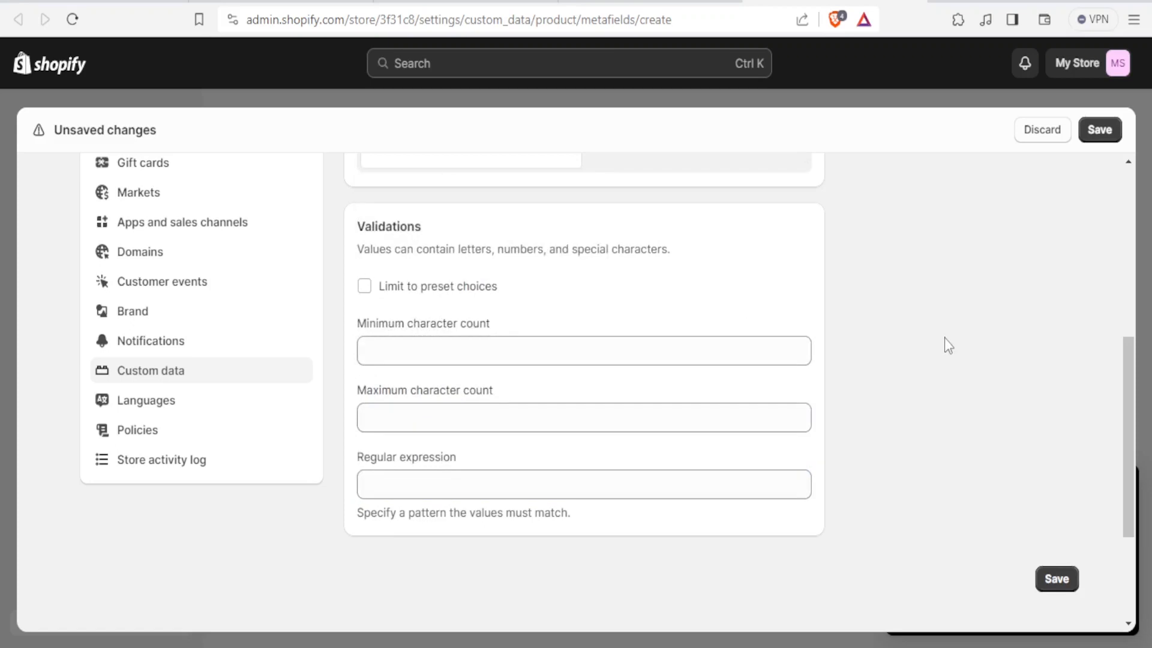
{"action": "left_click", "coordinate": [1058, 580]}
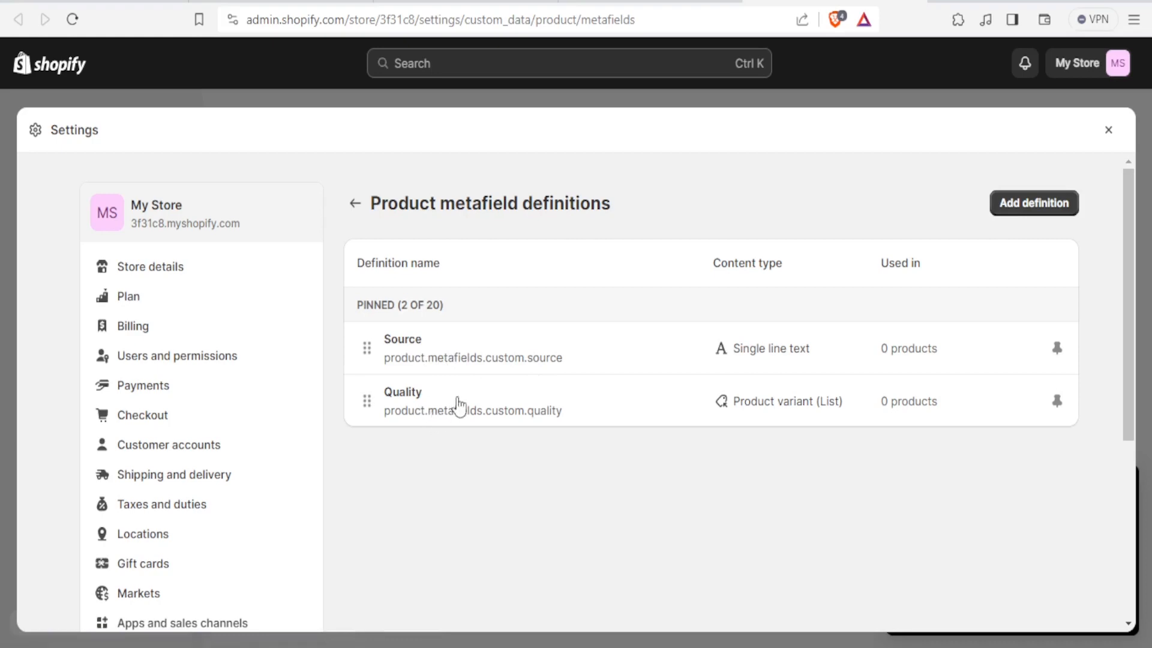
Step: Reopen the Source definition, enable Storefronts read access, and save it
{"action": "left_click", "coordinate": [408, 362]}
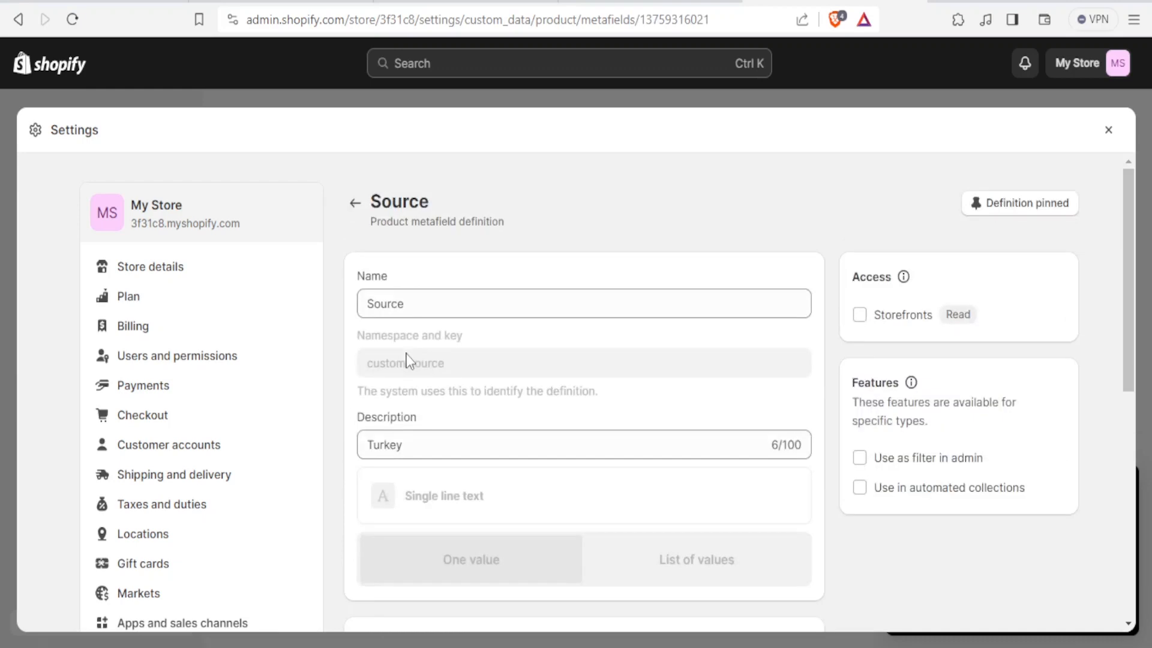
{"action": "left_click", "coordinate": [419, 299]}
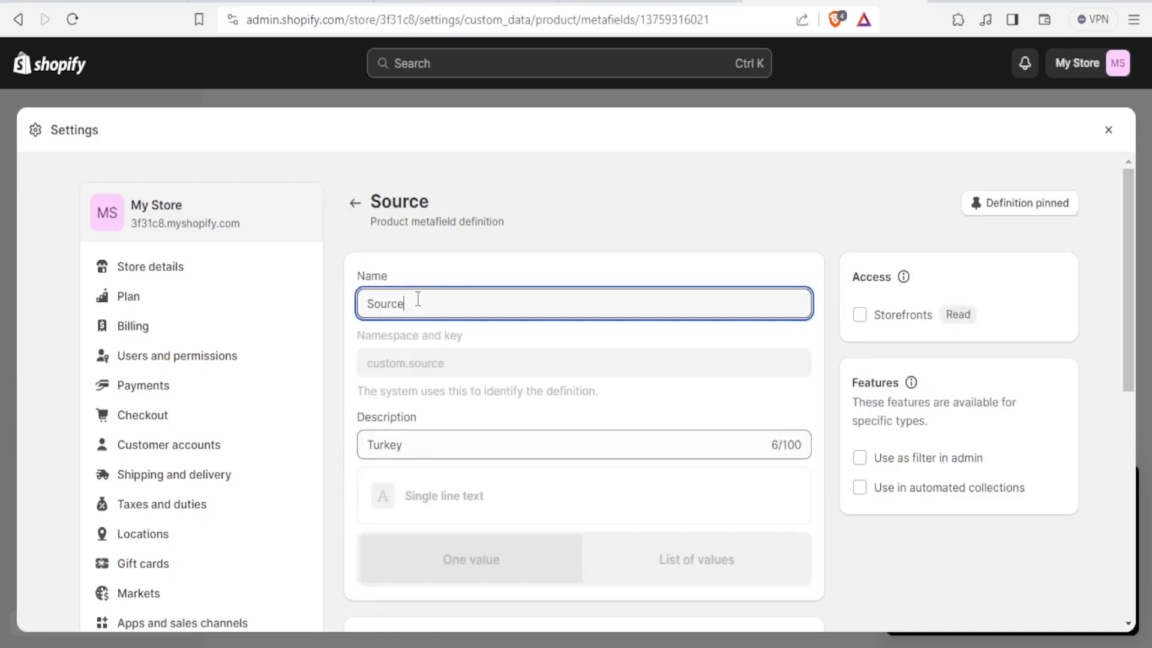
{"action": "left_click", "coordinate": [418, 440]}
{"action": "left_click", "coordinate": [860, 315]}
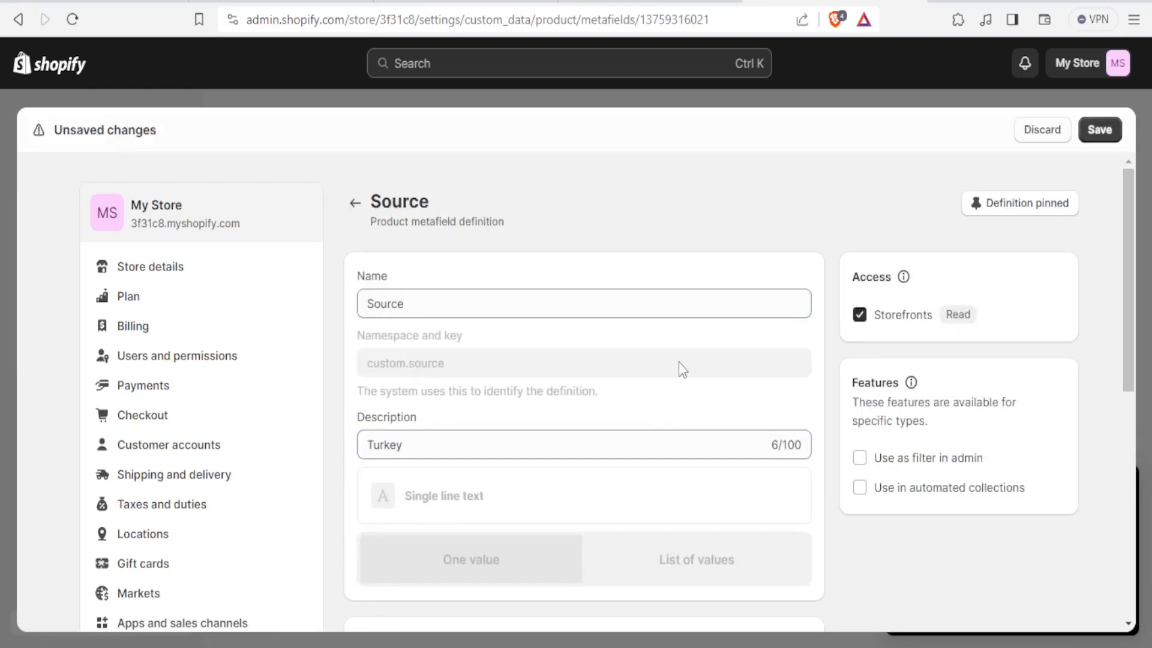
{"action": "left_click", "coordinate": [1098, 131]}
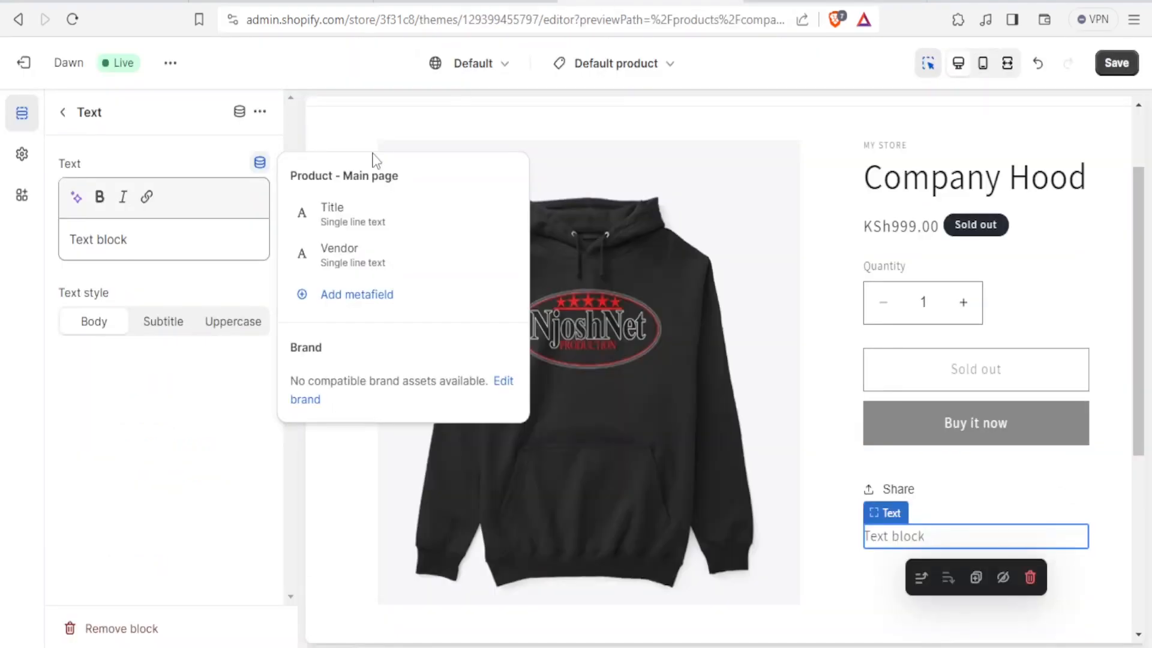
Step: Replace the Text block's content with Origin and save the theme
{"action": "left_click", "coordinate": [132, 239]}
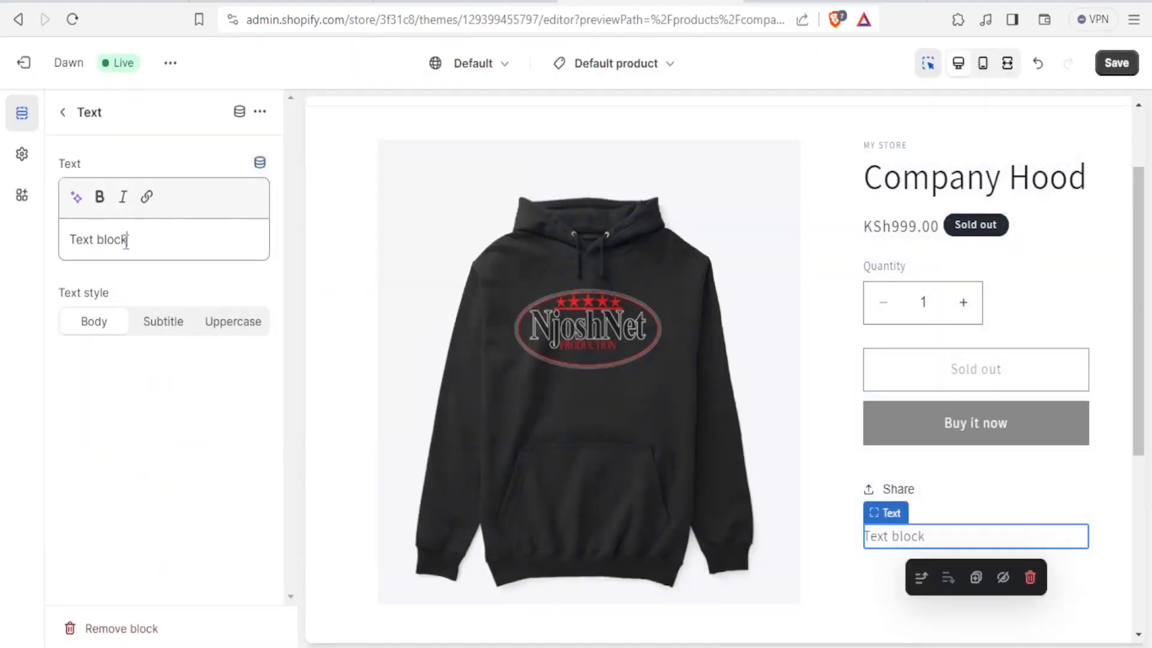
{"action": "left_click_drag", "start_coordinate": [131, 240], "coordinate": [26, 260]}
{"action": "type", "text": "S"}
{"action": "key", "text": "BackSpace"}
{"action": "type", "text": "Origin"}
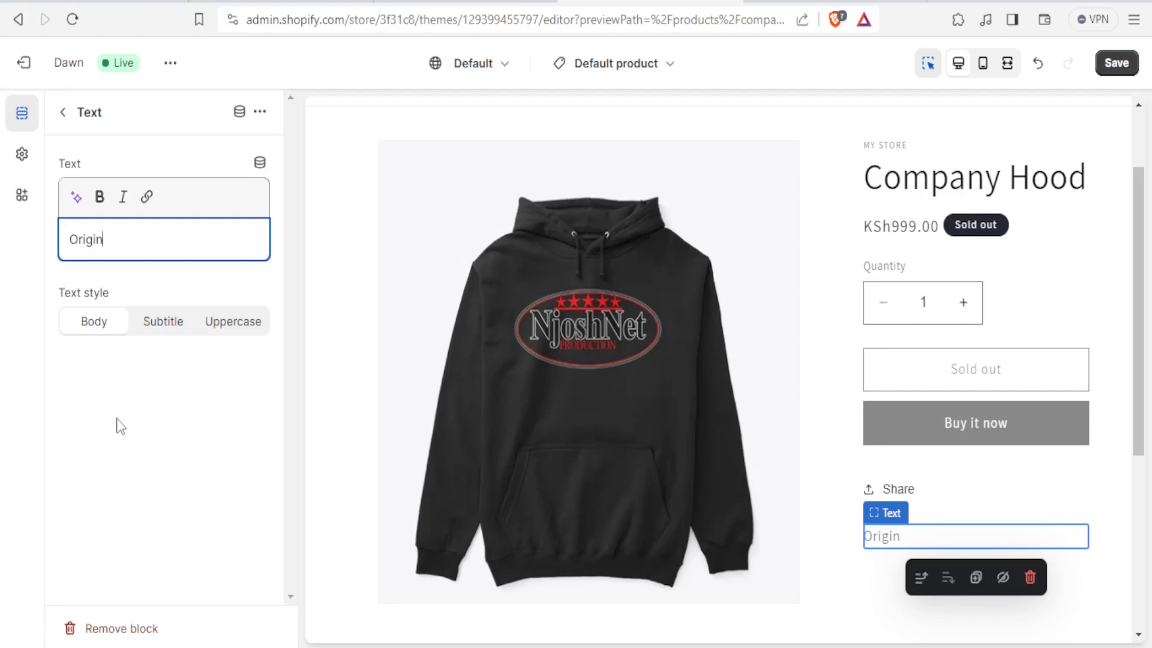
{"action": "left_click", "coordinate": [118, 426]}
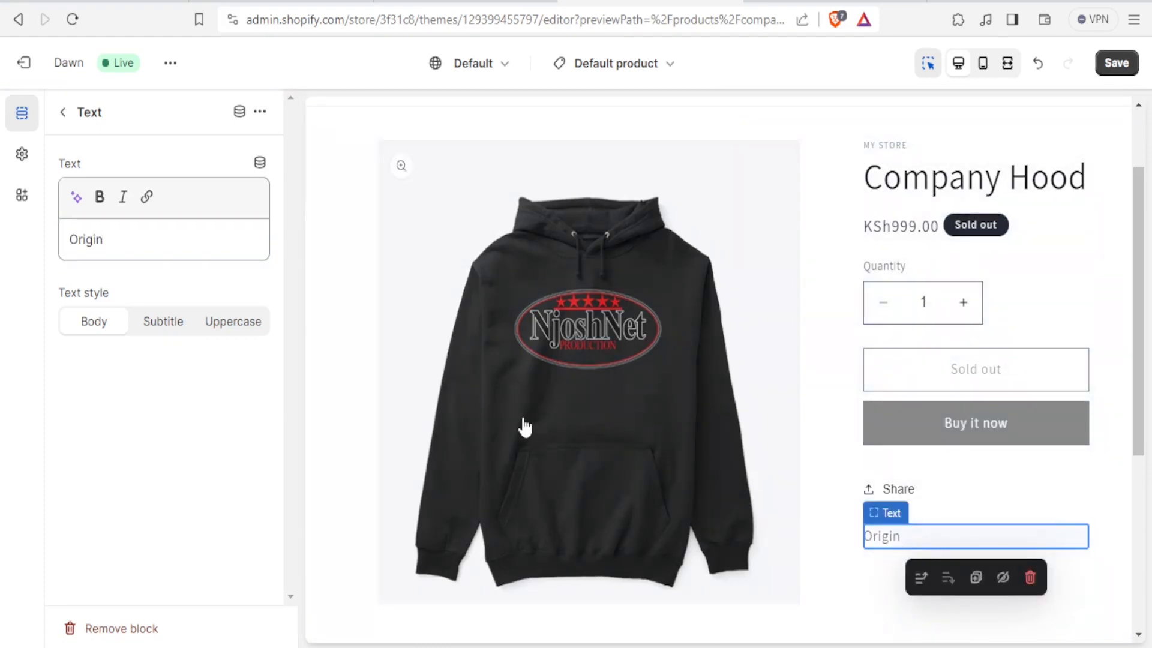
{"action": "left_click", "coordinate": [144, 246]}
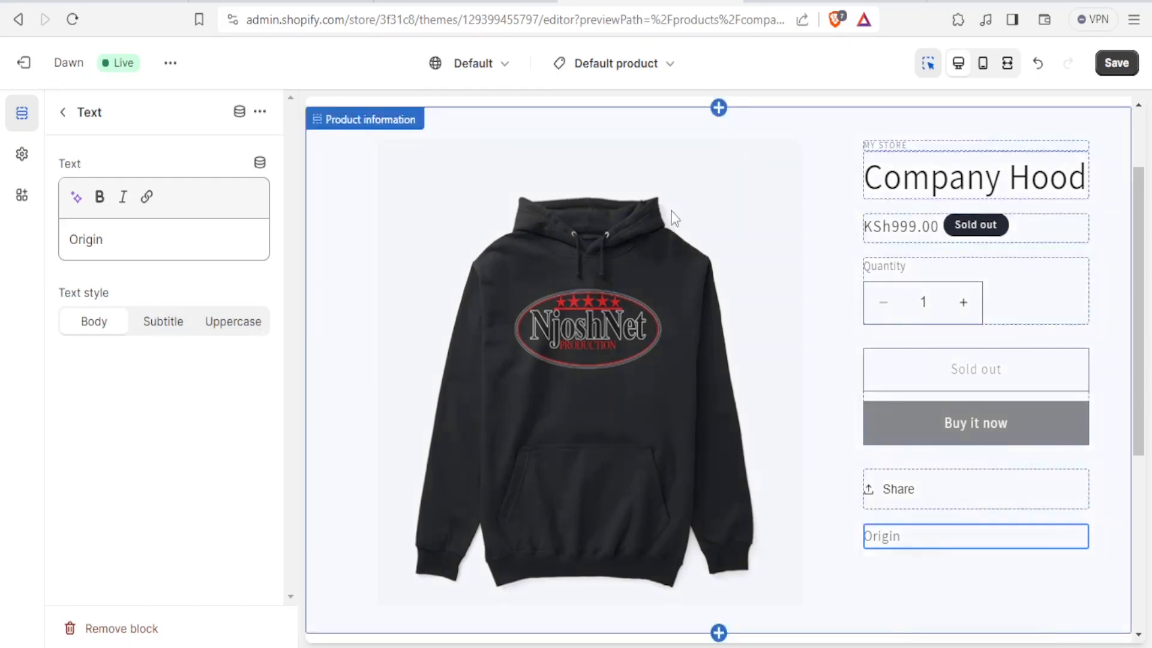
{"action": "left_click", "coordinate": [1117, 63]}
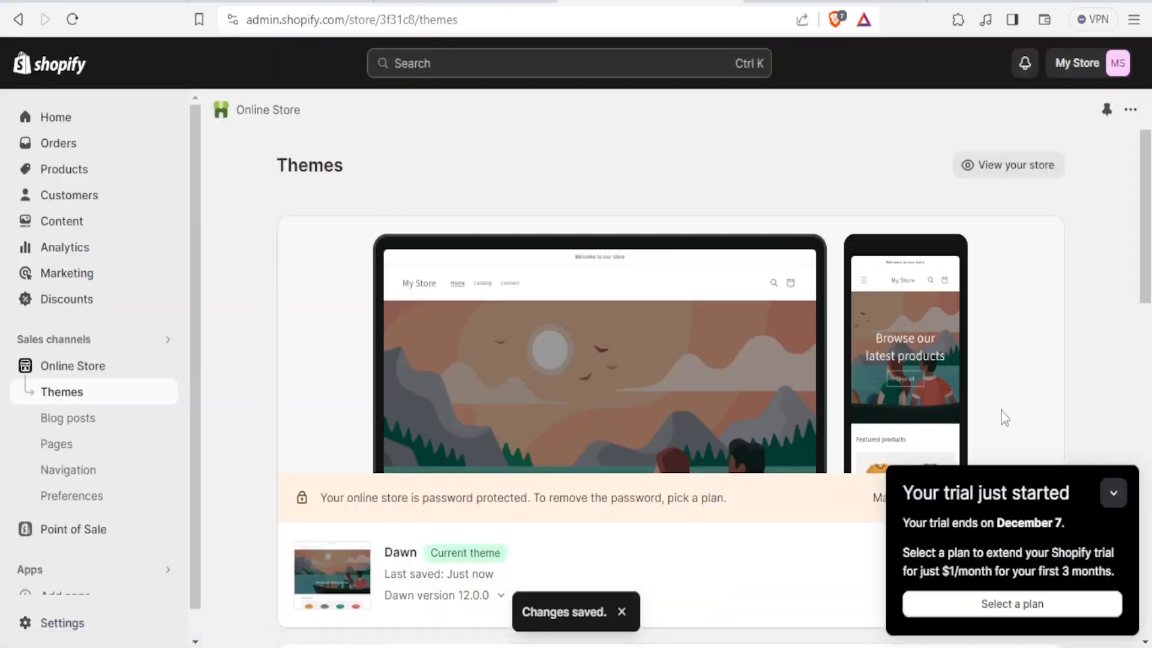
Step: Reopen the theme editor and switch to the Default product template
{"action": "left_click", "coordinate": [1114, 494]}
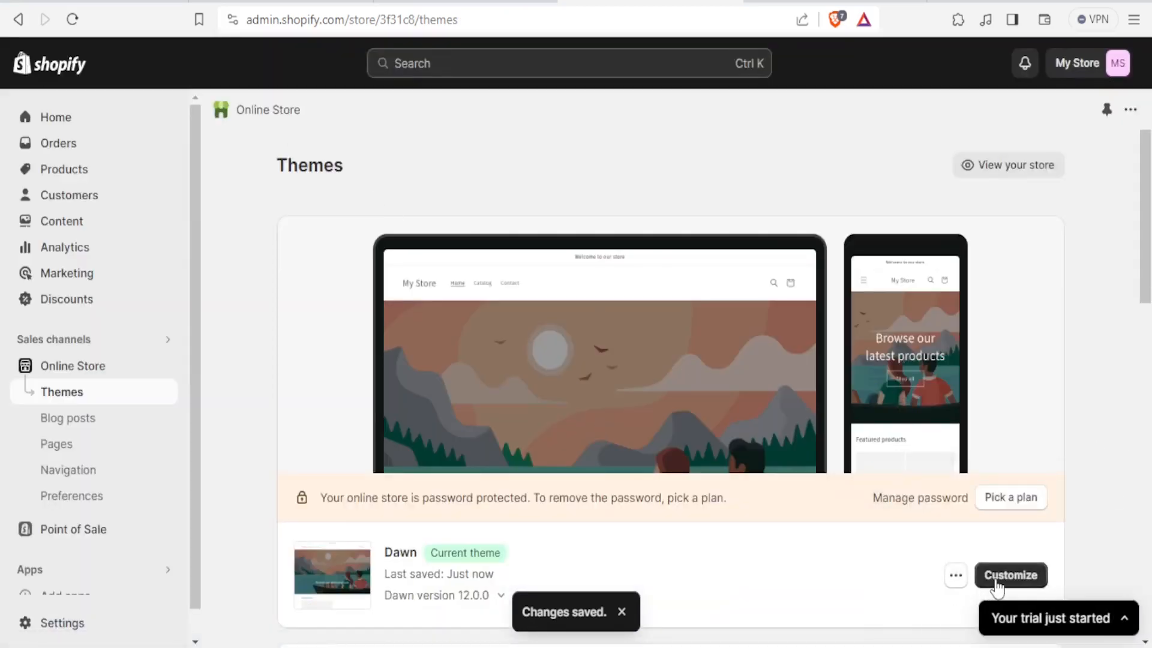
{"action": "left_click", "coordinate": [996, 585]}
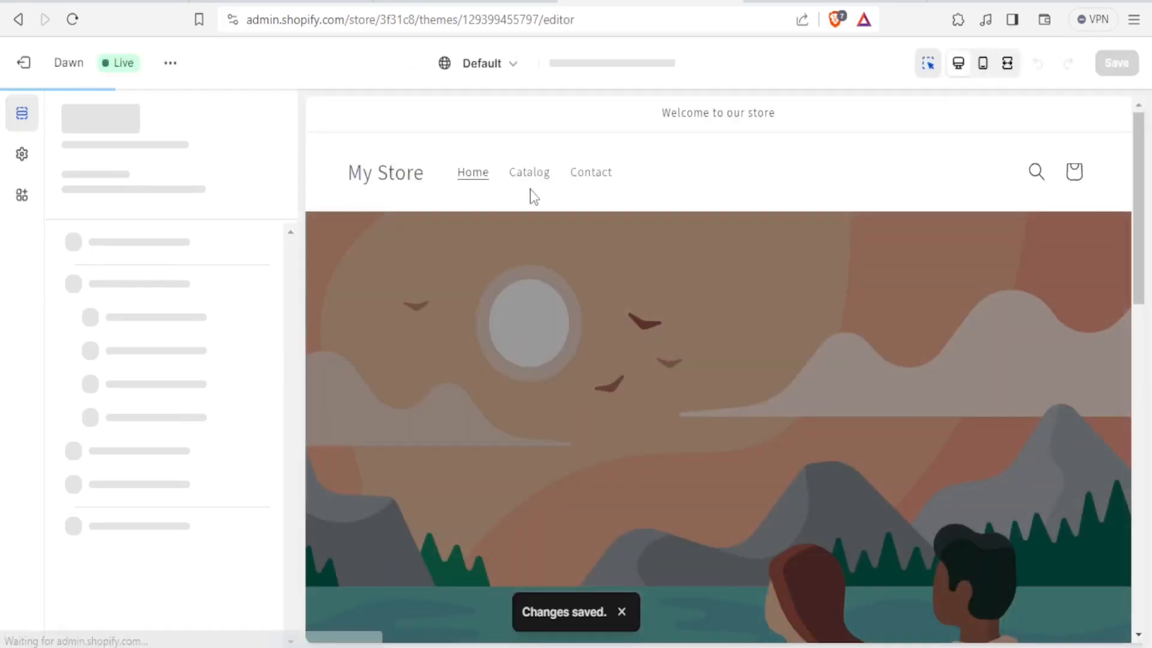
{"action": "left_click", "coordinate": [660, 66]}
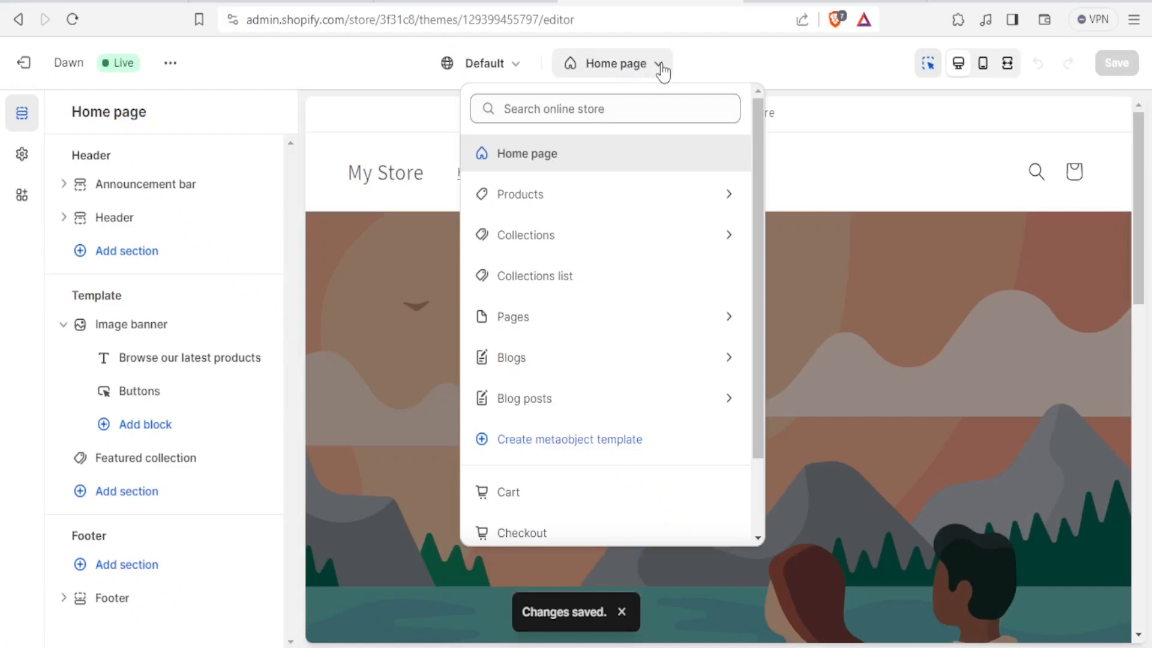
{"action": "left_click", "coordinate": [557, 207]}
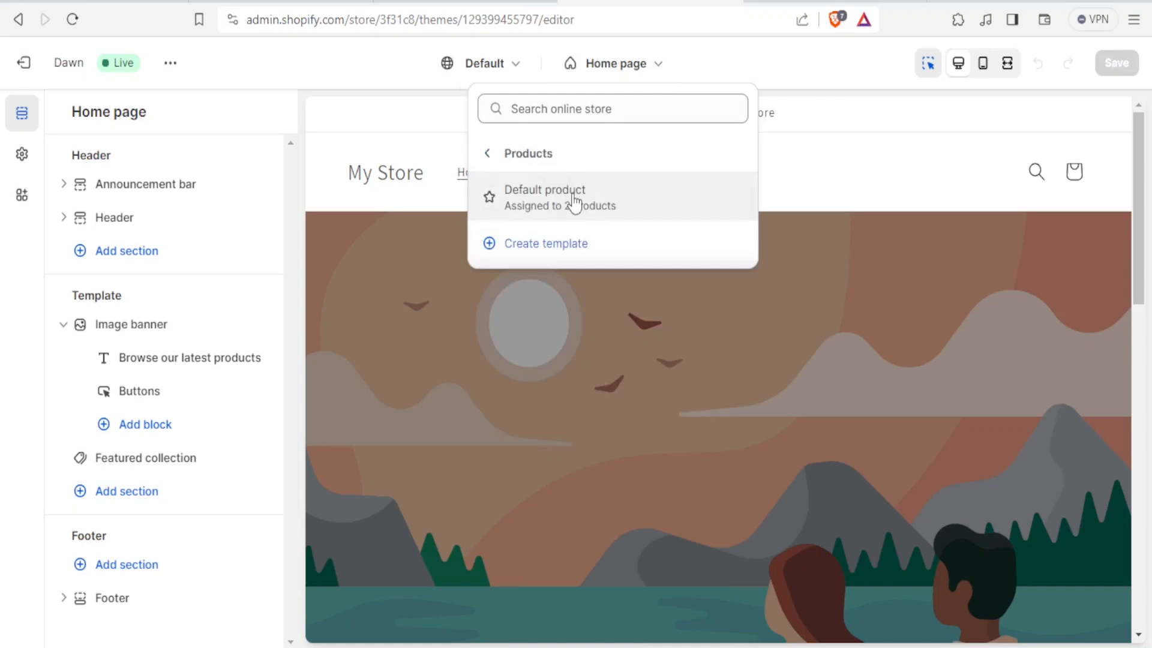
{"action": "left_click", "coordinate": [573, 204]}
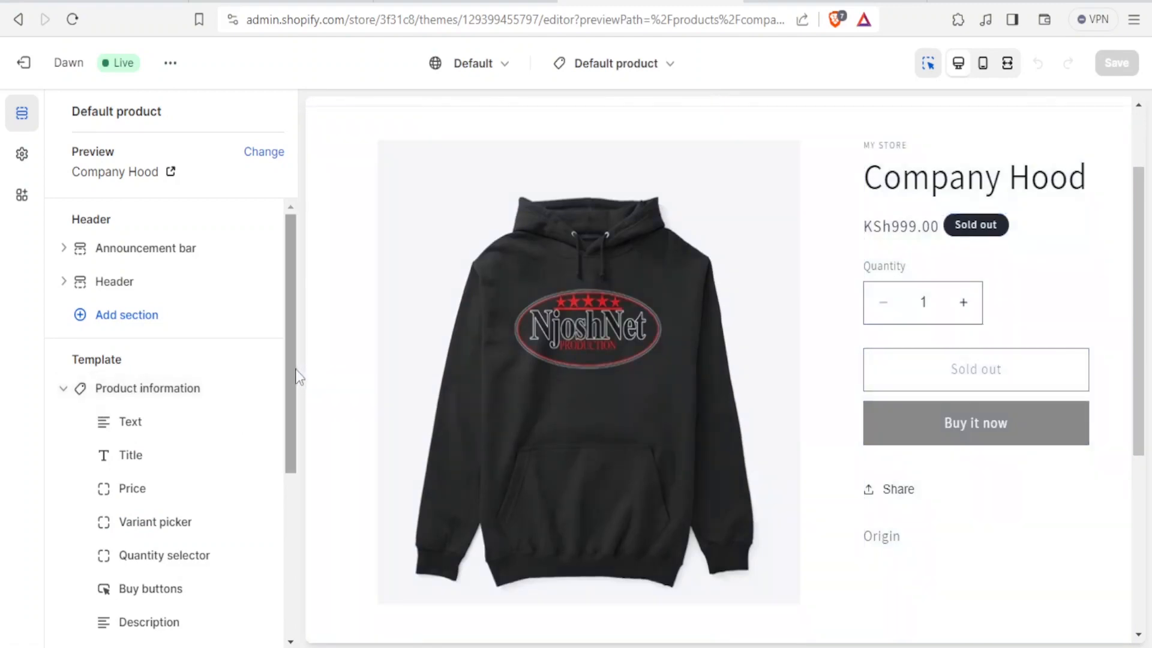
Step: Add another Text block to the Product information section and open its settings
{"action": "left_click_drag", "start_coordinate": [291, 384], "coordinate": [294, 515]}
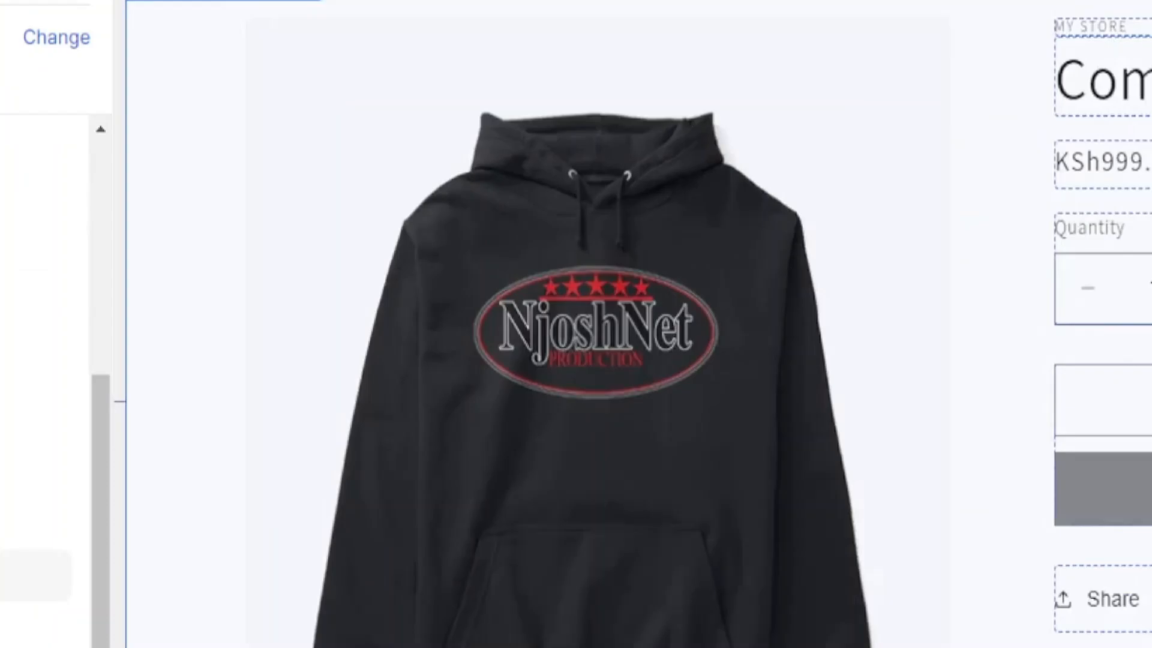
{"action": "left_click", "coordinate": [150, 476]}
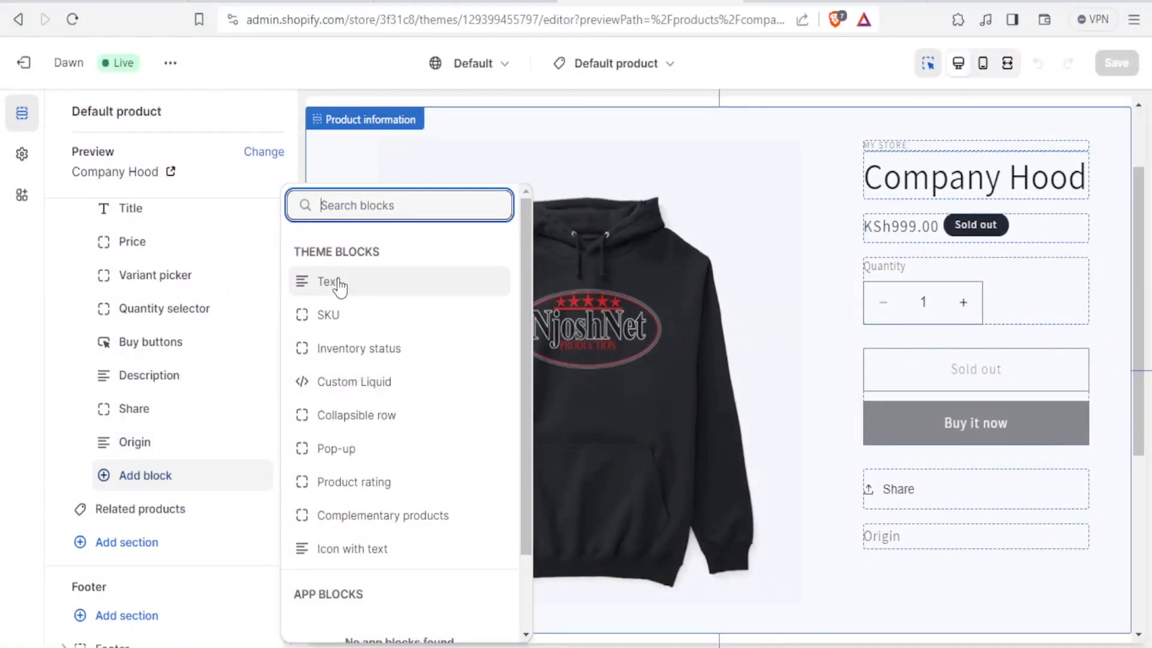
{"action": "left_click_drag", "start_coordinate": [527, 343], "coordinate": [267, 154]}
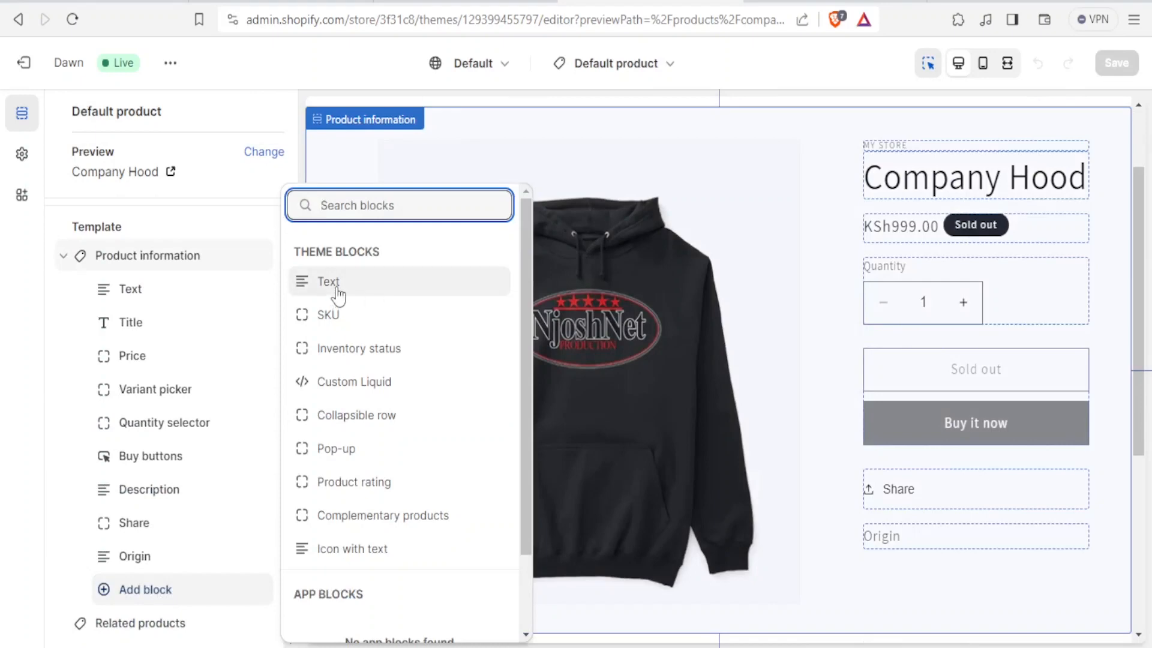
{"action": "left_click", "coordinate": [337, 294]}
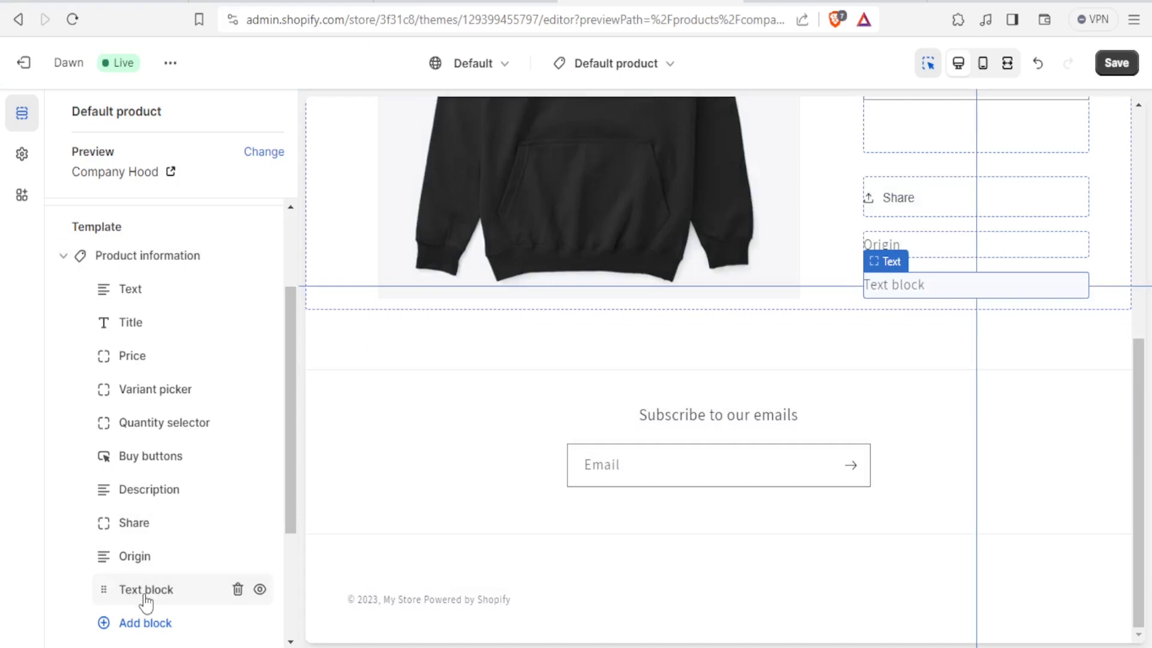
{"action": "left_click", "coordinate": [145, 594]}
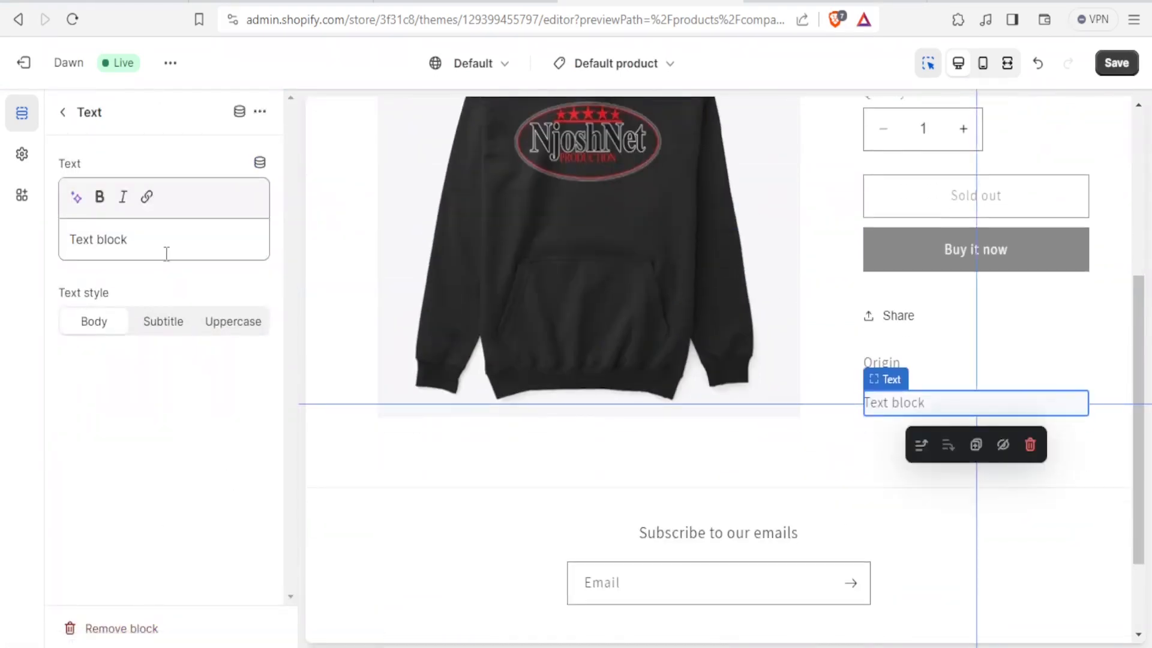
Step: From the new Text block's dynamic source options, start a new product metafield definition named Usability
{"action": "left_click", "coordinate": [243, 114]}
{"action": "left_click", "coordinate": [314, 201]}
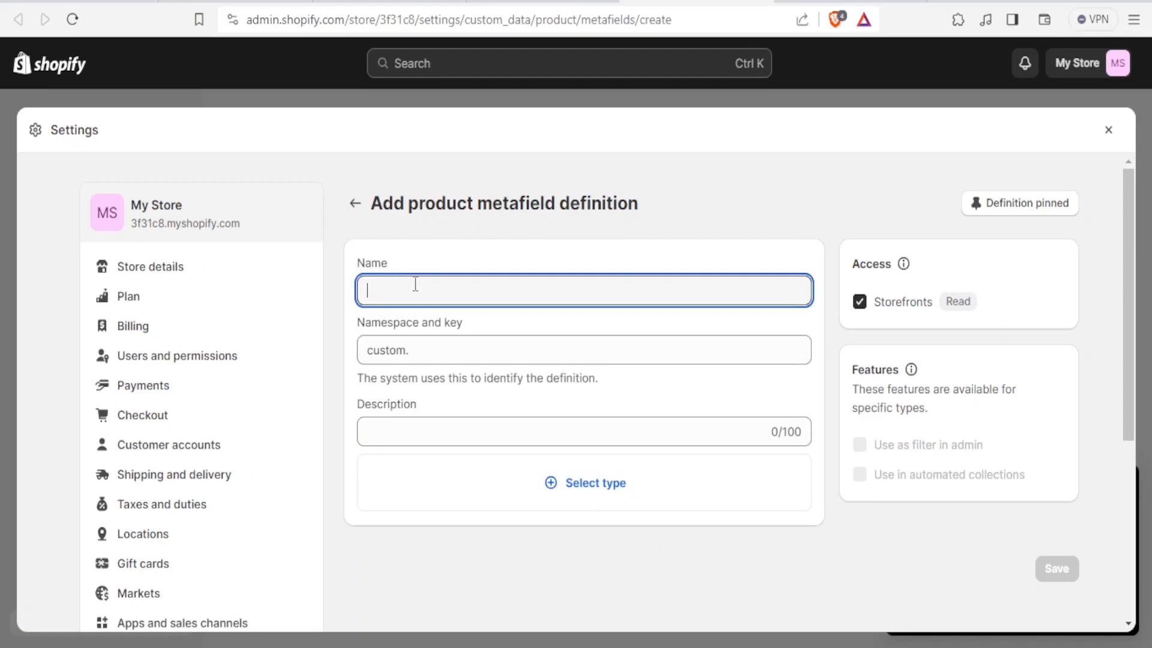
{"action": "type", "text": "Usability"}
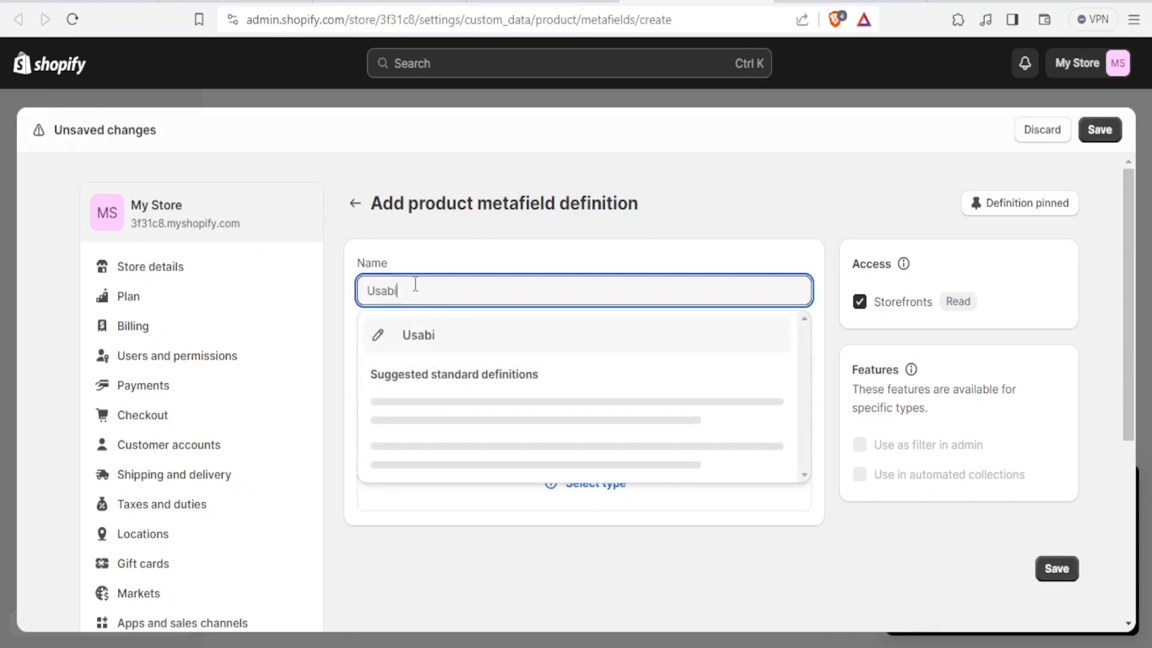
{"action": "left_click", "coordinate": [414, 335]}
Step: Give the Usability metafield the description Moderately used and set its type to Product
{"action": "left_click", "coordinate": [388, 425]}
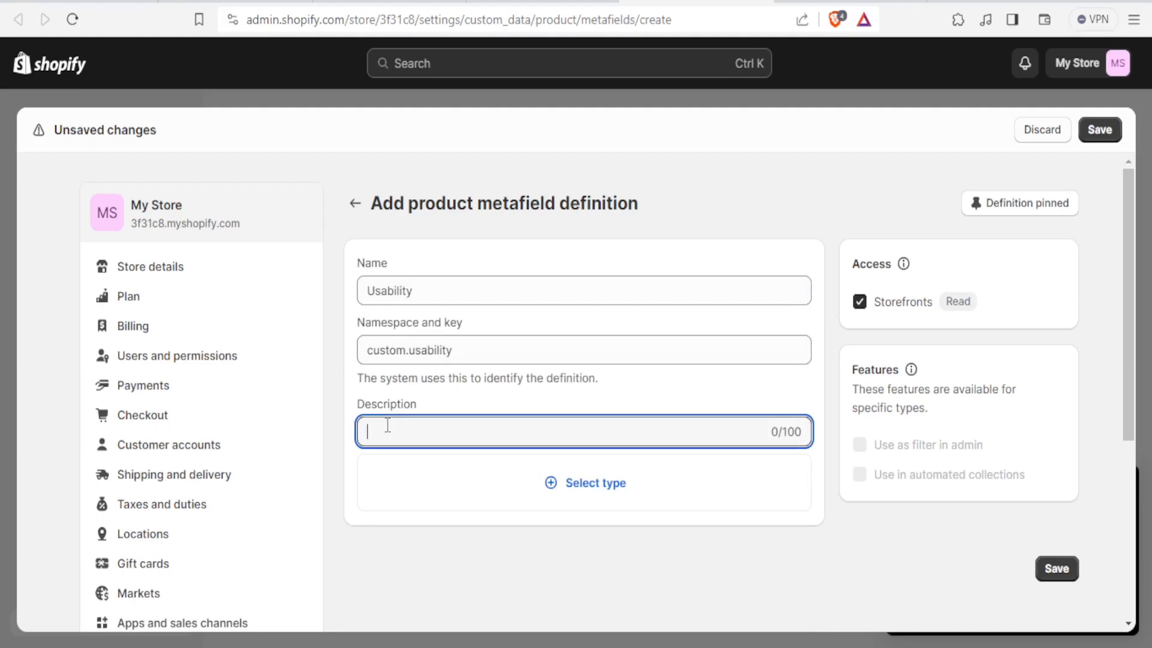
{"action": "type", "text": "Moderately used"}
{"action": "left_click", "coordinate": [563, 489]}
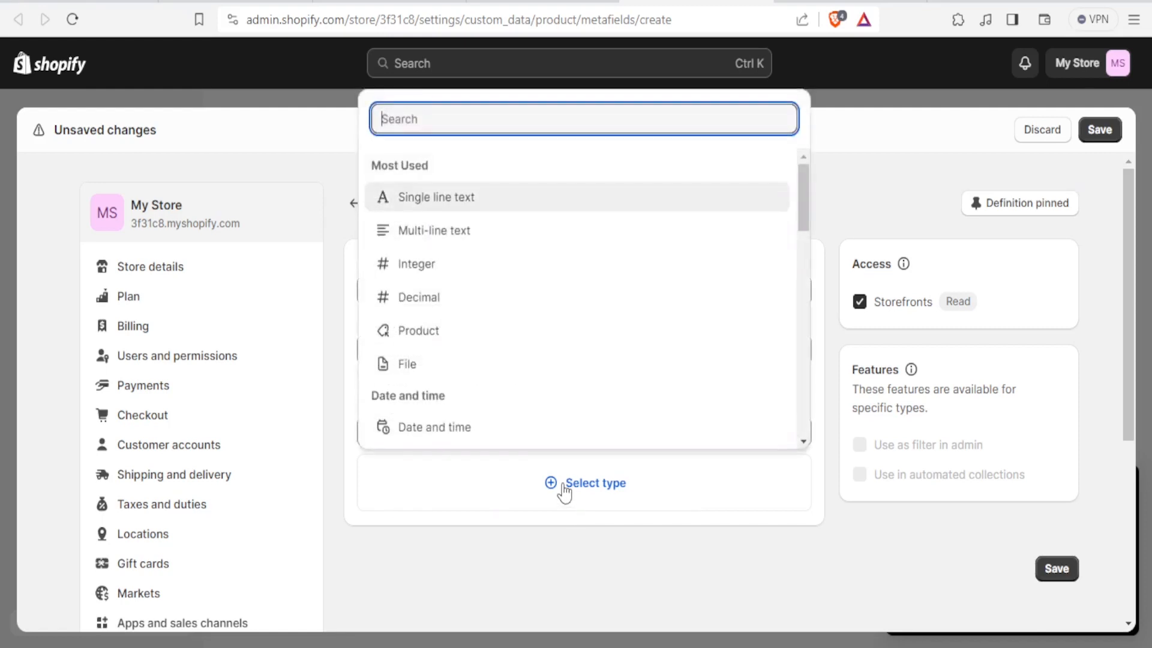
{"action": "left_click", "coordinate": [425, 331]}
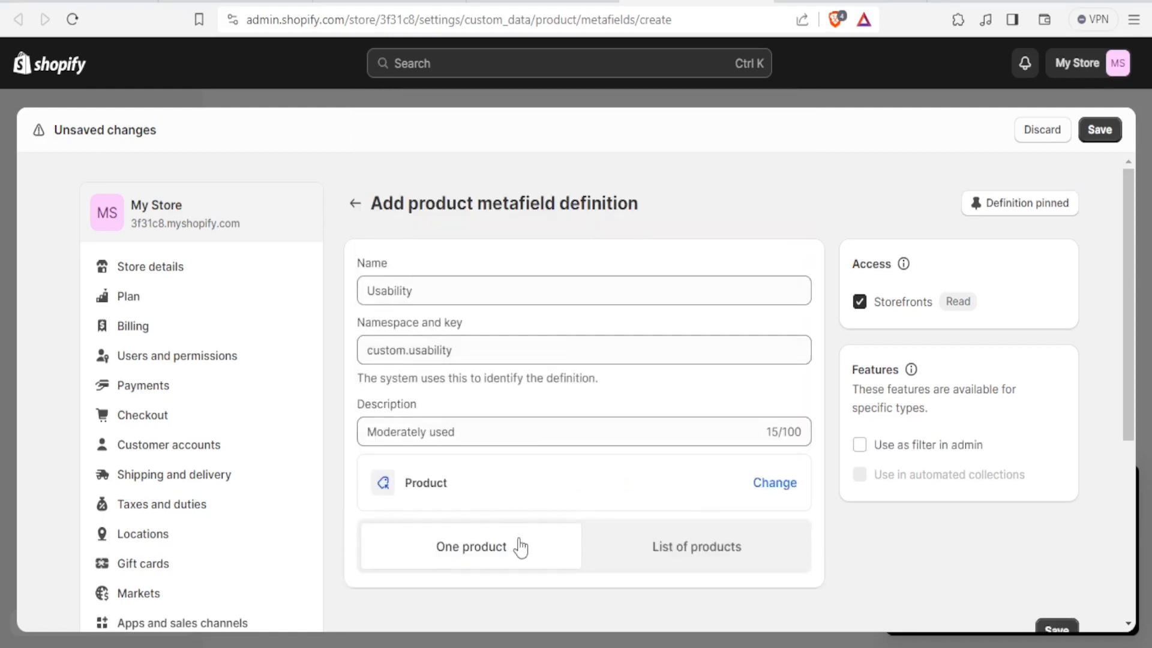
Step: Keep the Usability metafield limited to one product and save the new metafield definition
{"action": "left_click", "coordinate": [614, 556]}
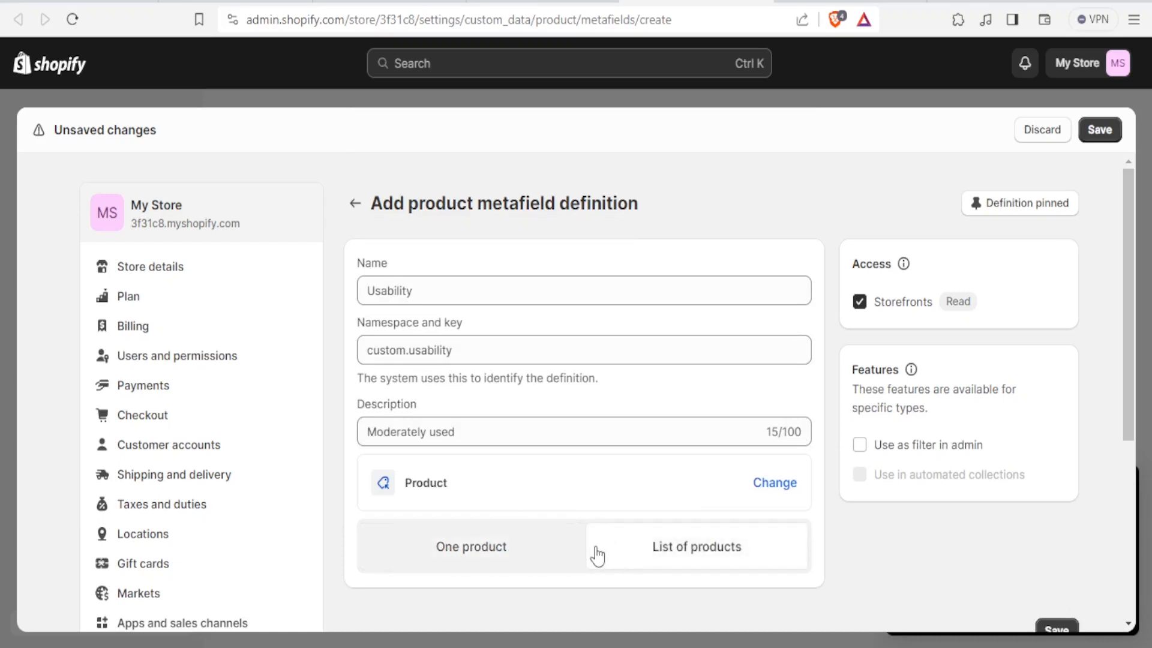
{"action": "left_click", "coordinate": [503, 555]}
{"action": "left_click", "coordinate": [683, 550]}
{"action": "left_click", "coordinate": [498, 551]}
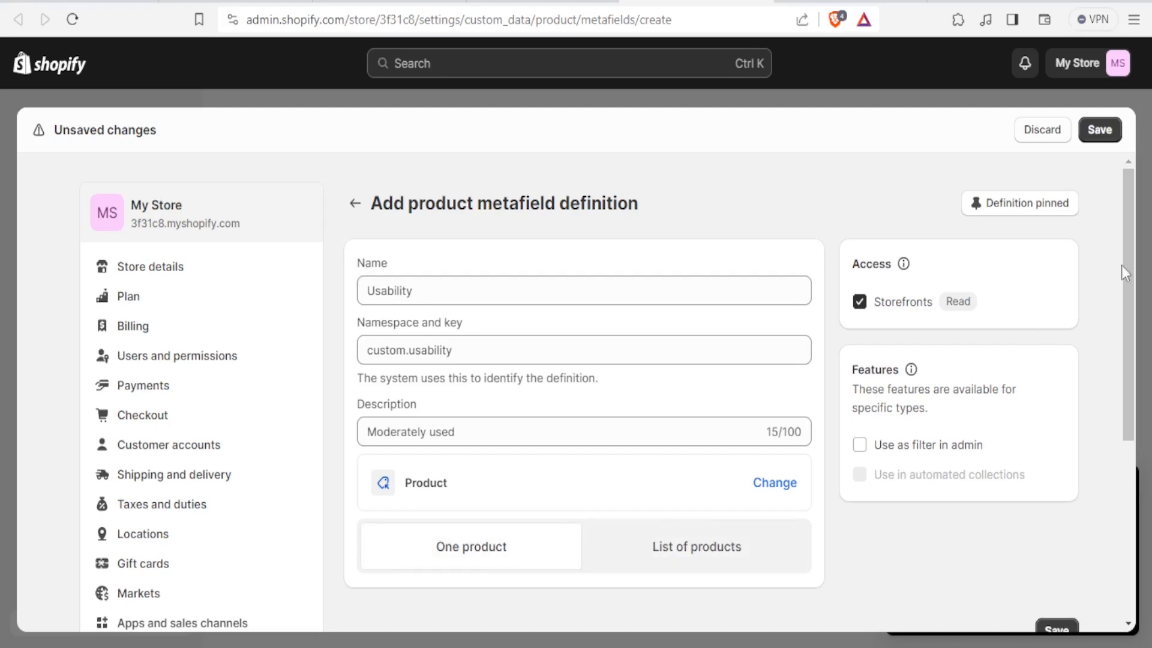
{"action": "left_click_drag", "start_coordinate": [1132, 264], "coordinate": [1126, 390]}
{"action": "left_click", "coordinate": [1057, 451]}
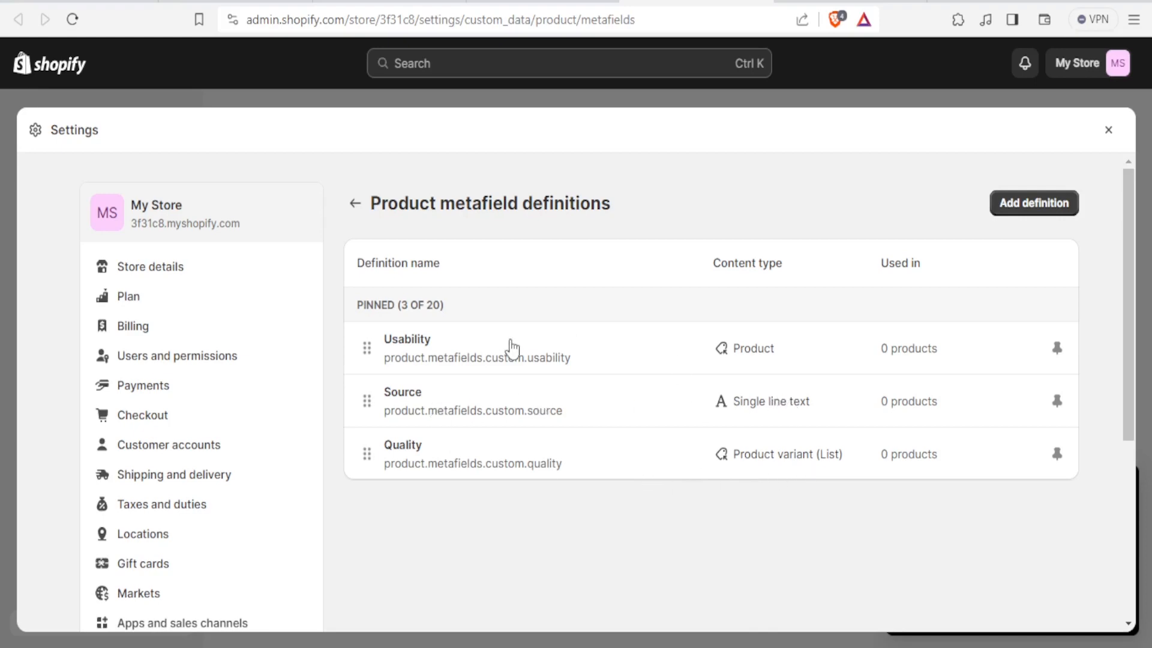
Step: Exit the theme editor and open the Company Hood product from the Products list
{"action": "left_click", "coordinate": [747, 360]}
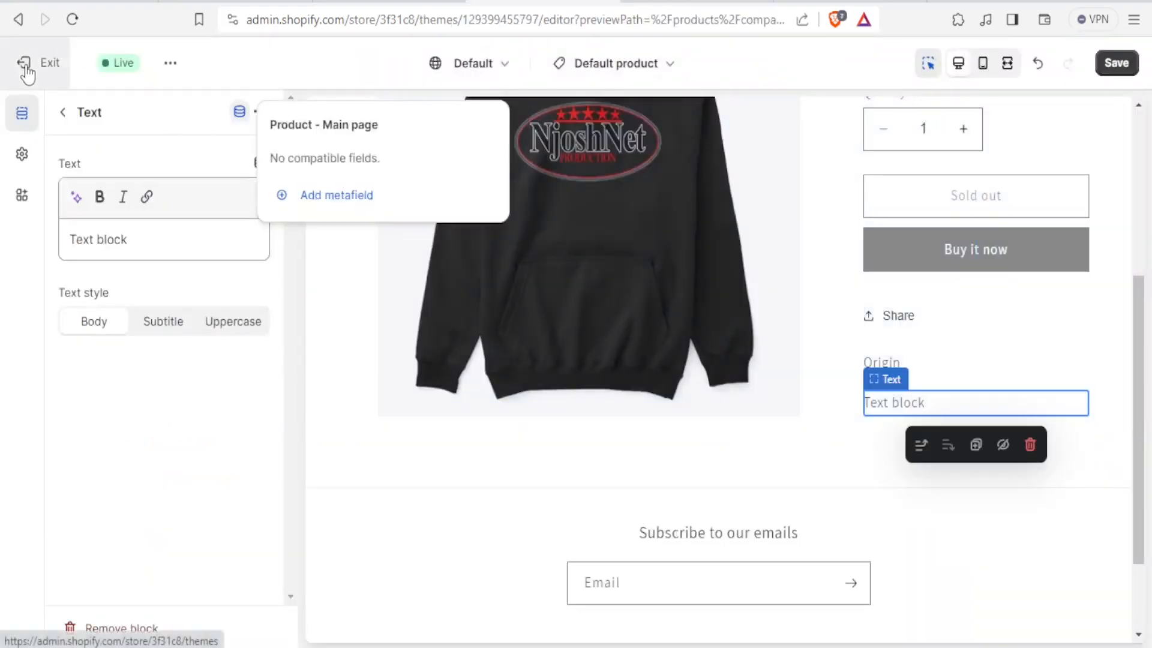
{"action": "left_click", "coordinate": [22, 66]}
{"action": "left_click", "coordinate": [777, 395]}
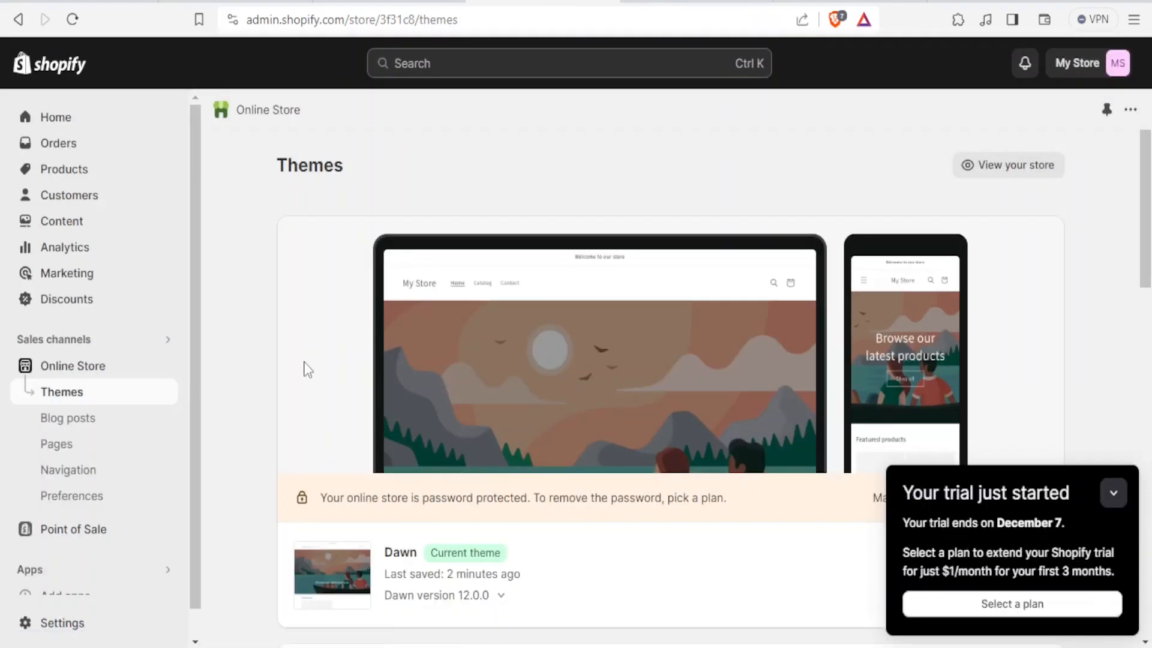
{"action": "left_click", "coordinate": [56, 169]}
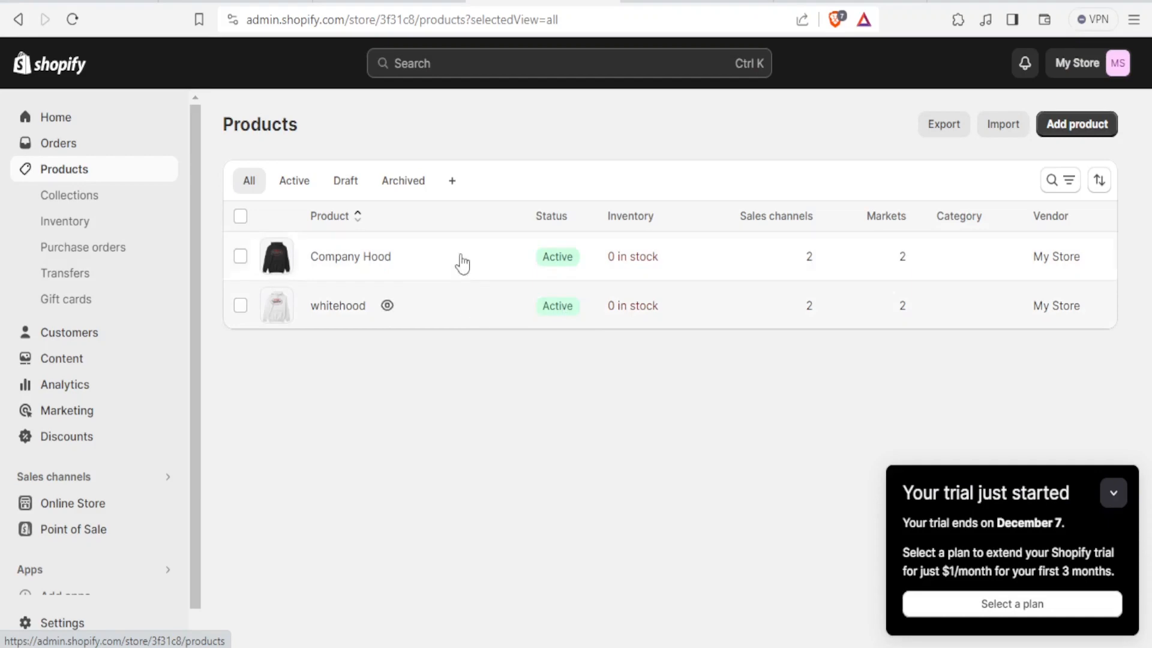
{"action": "left_click", "coordinate": [384, 259]}
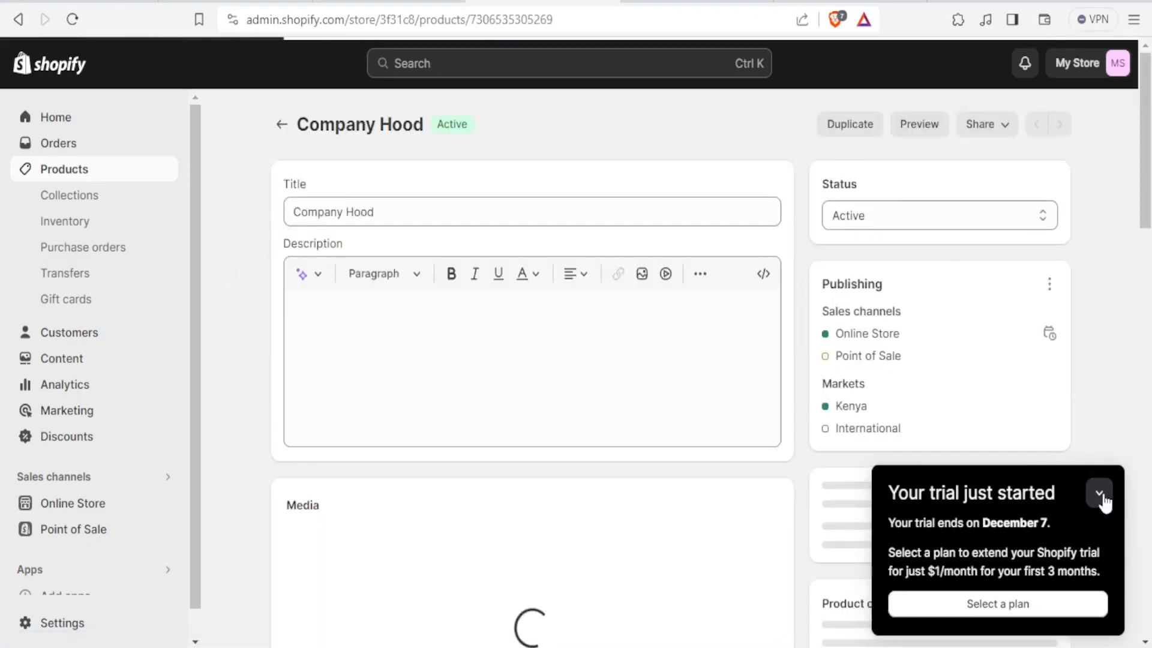
{"action": "left_click", "coordinate": [1101, 496]}
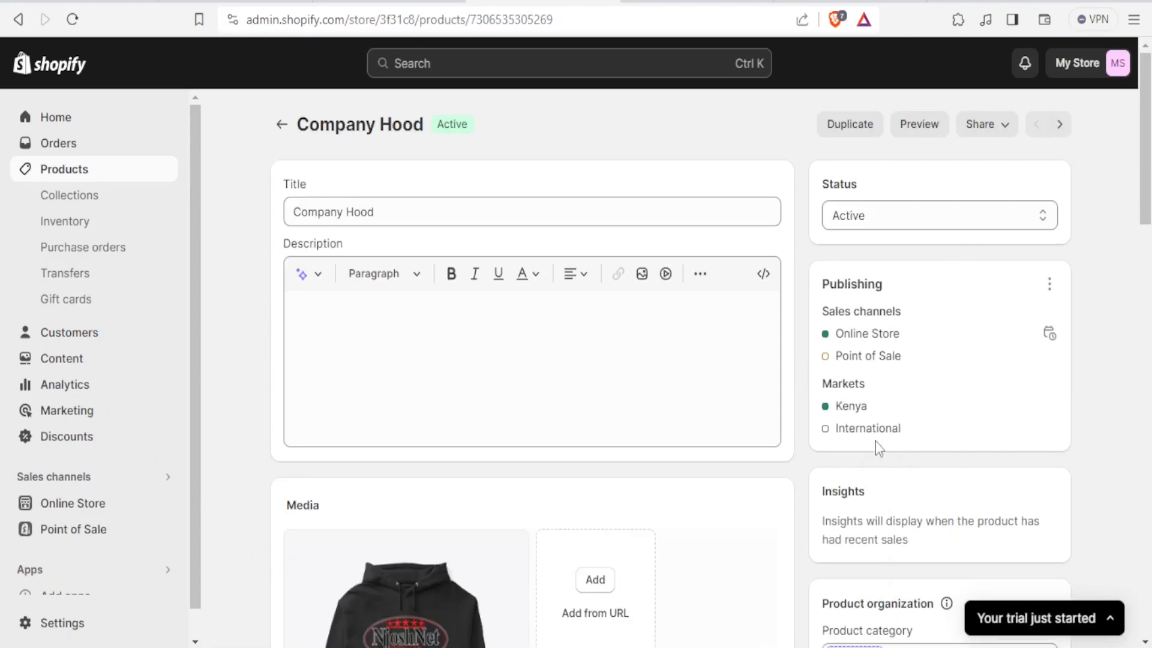
Step: Examine the product's Usability, Source and Quality metafield fields and their definitions
{"action": "scroll", "coordinate": [878, 448], "scroll_direction": "down", "scroll_amount": 20}
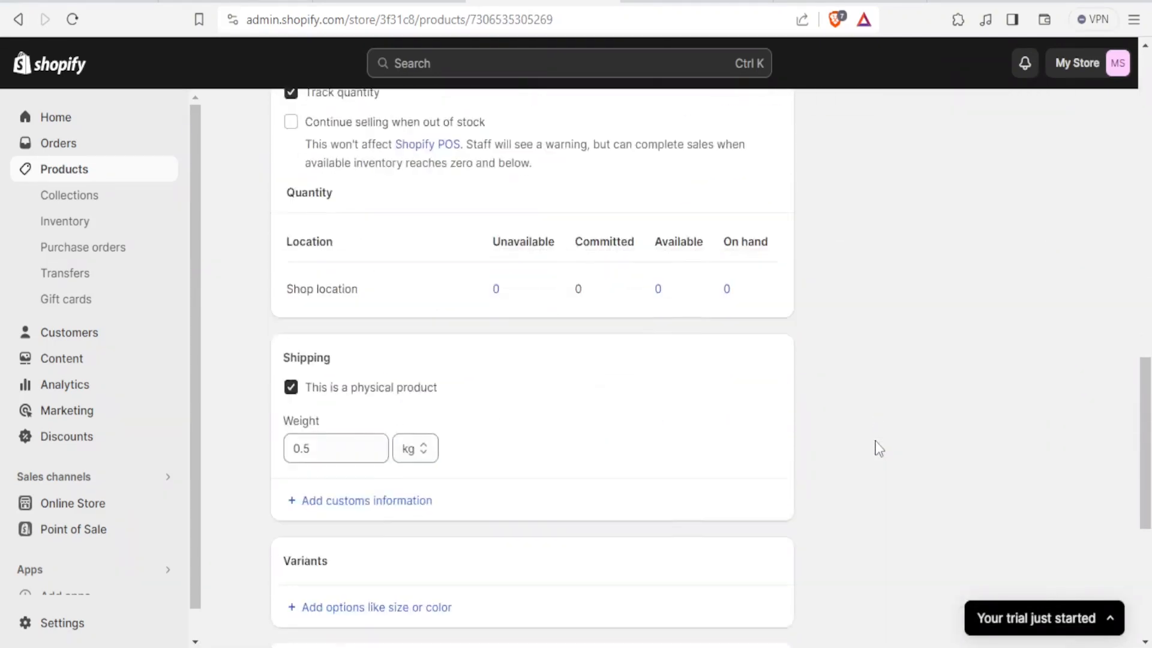
{"action": "scroll", "coordinate": [878, 447], "scroll_direction": "down", "scroll_amount": 3}
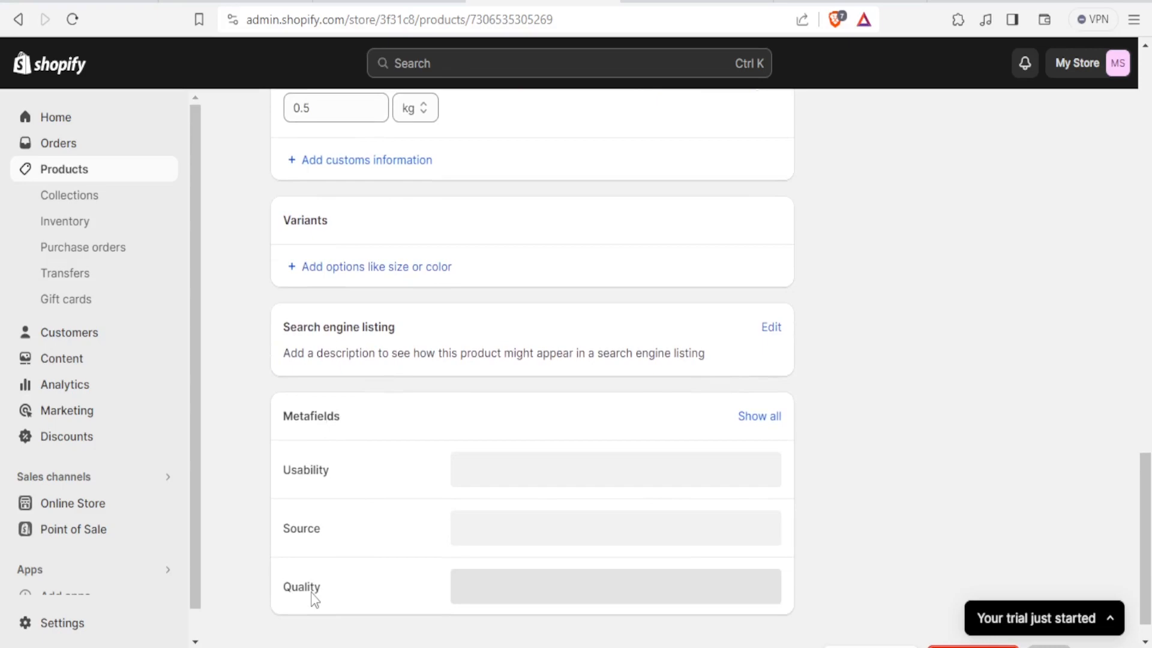
{"action": "scroll", "coordinate": [566, 504], "scroll_direction": "down", "scroll_amount": 1}
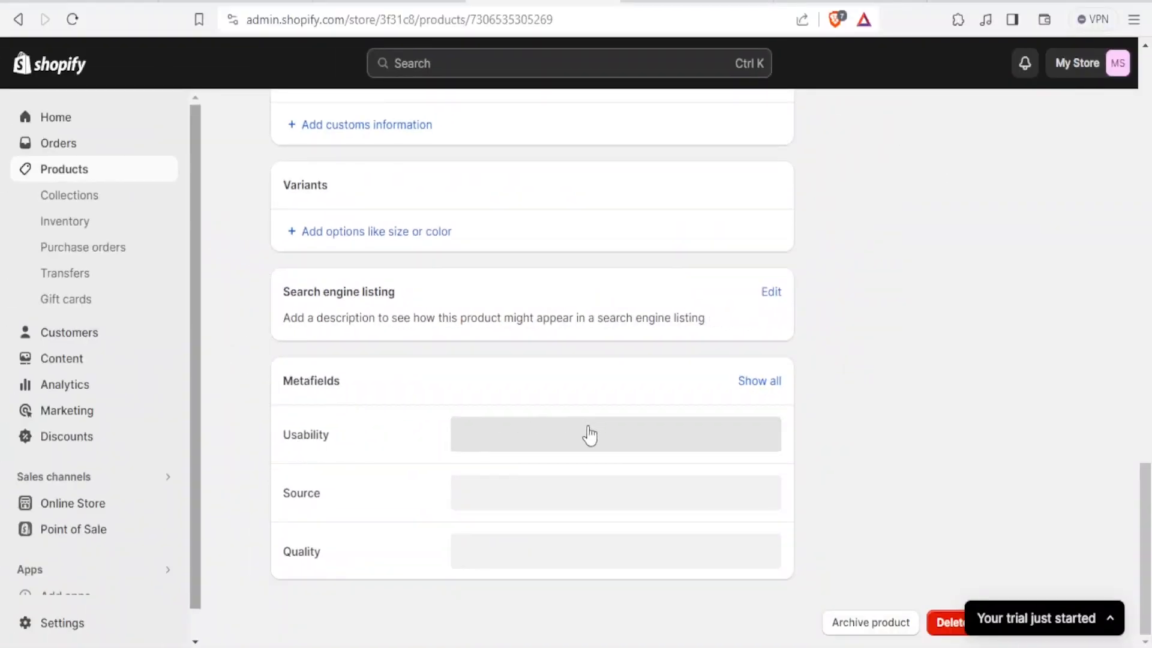
{"action": "left_click", "coordinate": [559, 446]}
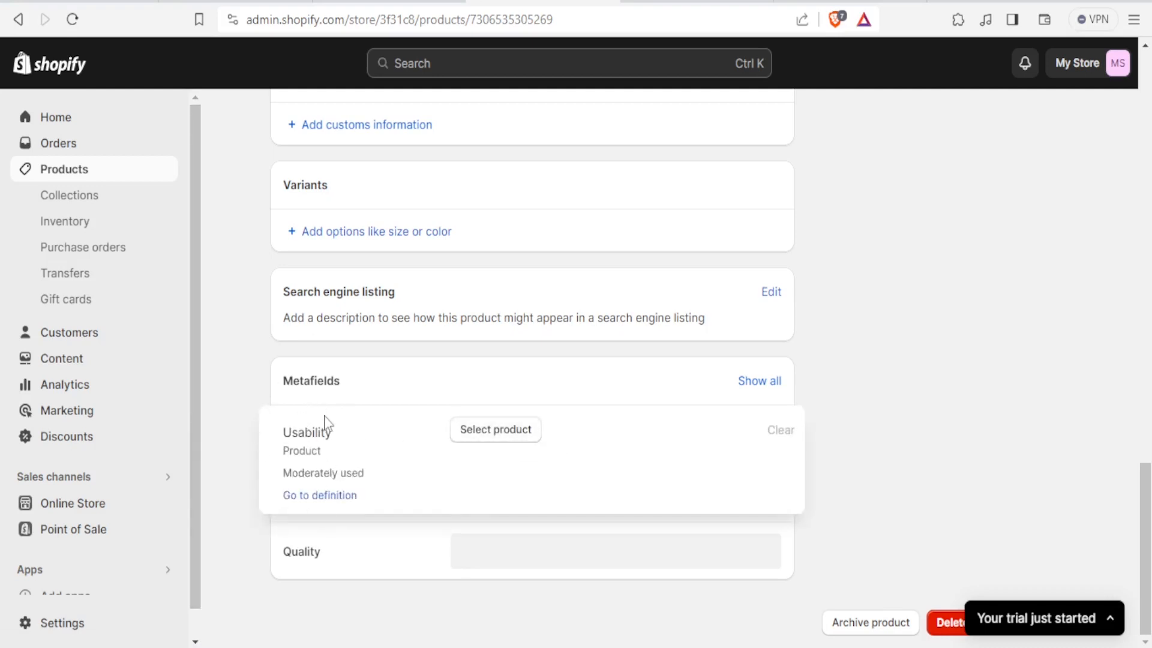
{"action": "left_click", "coordinate": [223, 388]}
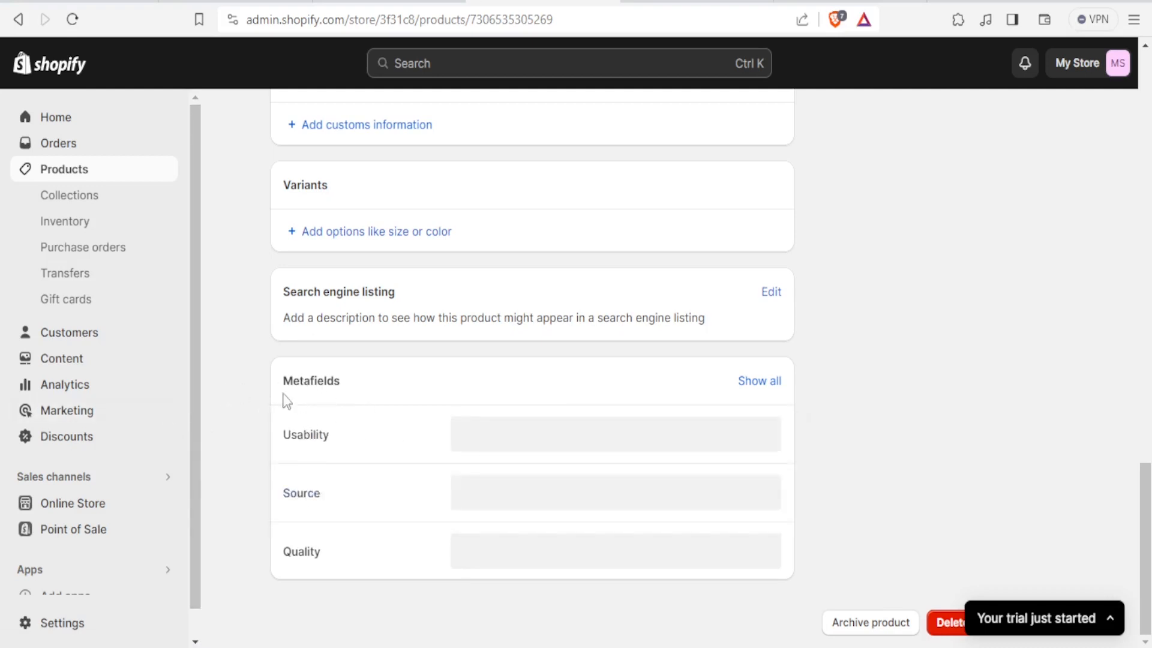
{"action": "left_click", "coordinate": [500, 451]}
{"action": "left_click", "coordinate": [475, 499]}
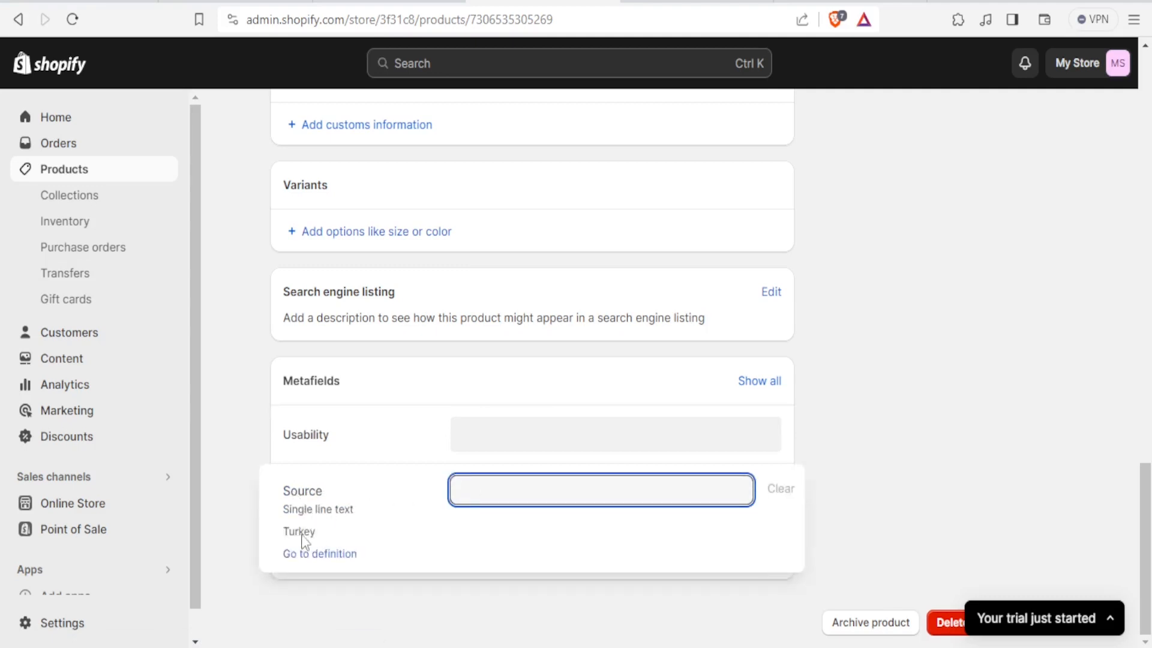
{"action": "left_click", "coordinate": [243, 436]}
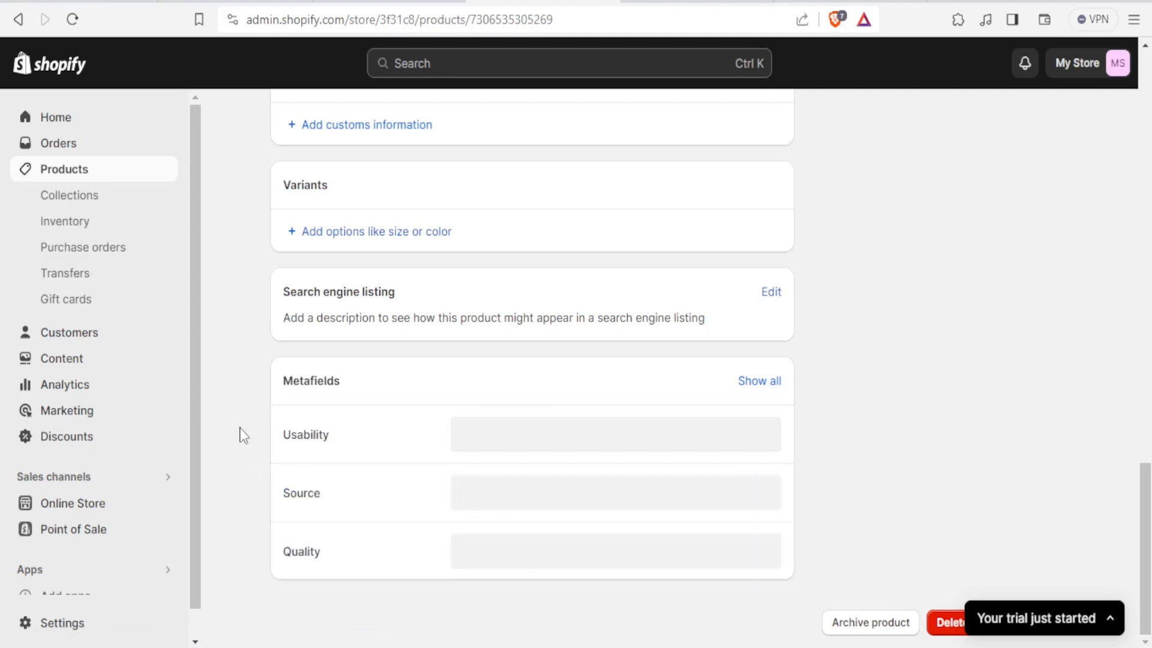
Step: Assign the Company Hood default variants to the product's Quality metafield
{"action": "left_click", "coordinate": [559, 559]}
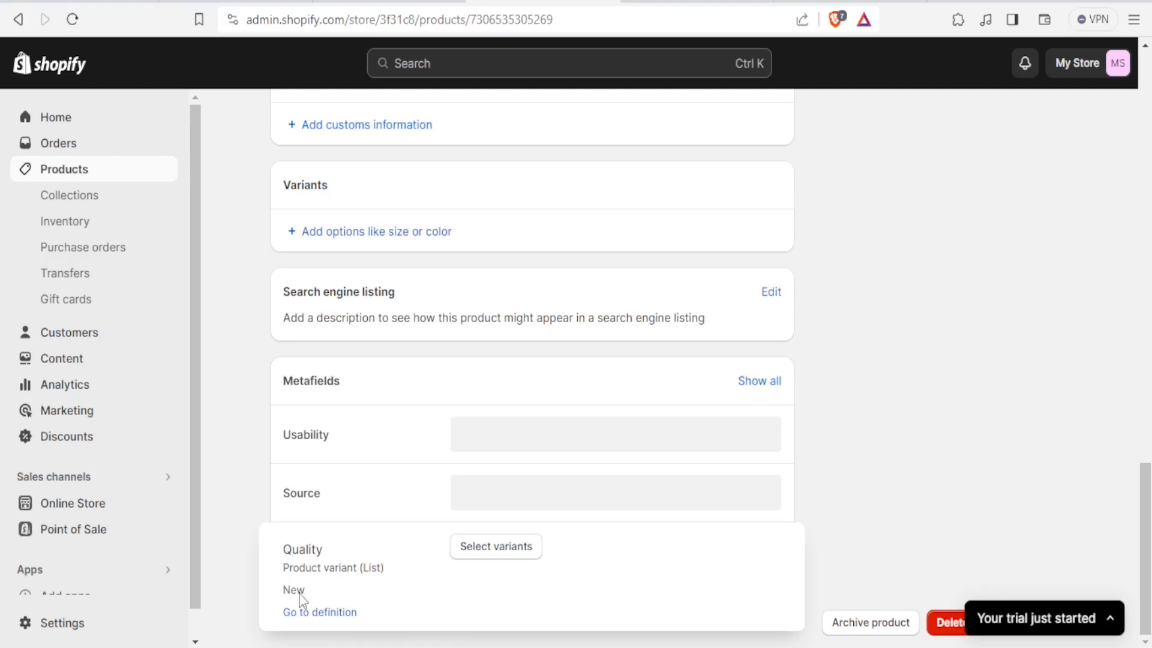
{"action": "left_click", "coordinate": [480, 550]}
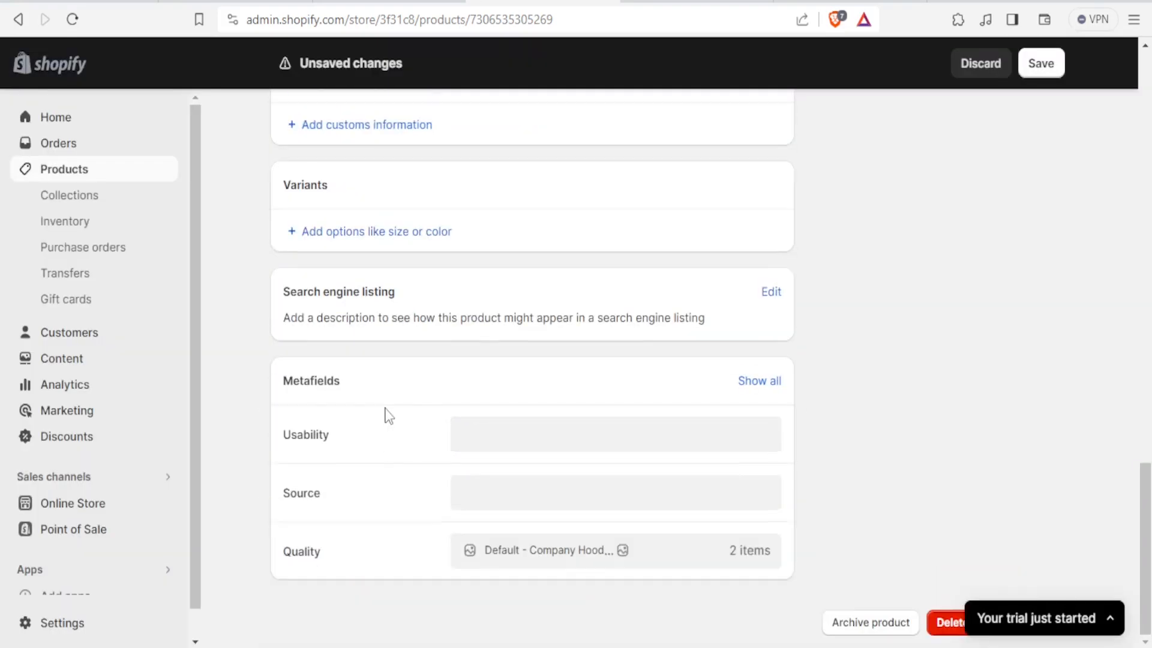
Step: Set the product's Usability metafield to reference the Company Hood product
{"action": "left_click", "coordinate": [483, 420]}
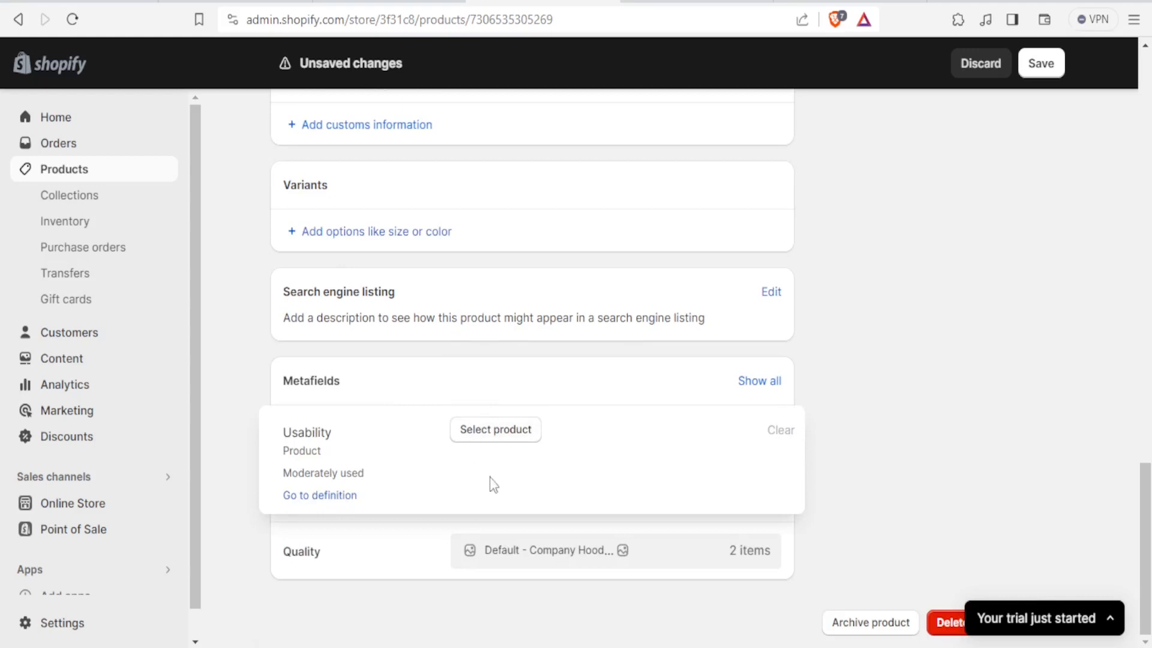
{"action": "left_click", "coordinate": [493, 431]}
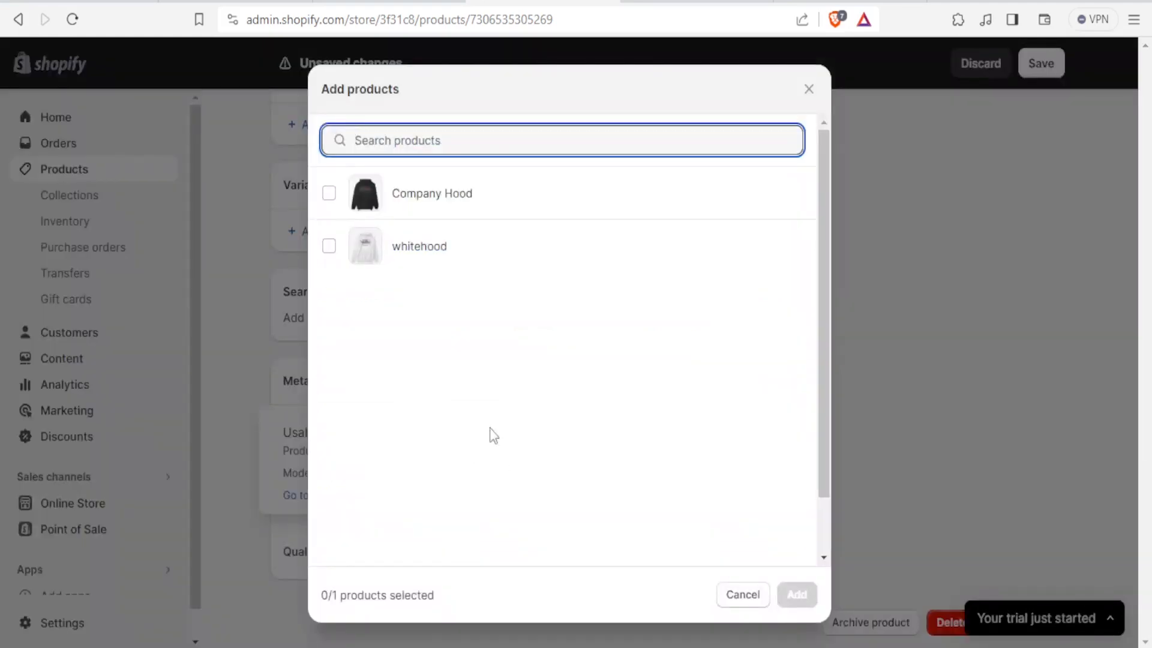
{"action": "left_click", "coordinate": [330, 196]}
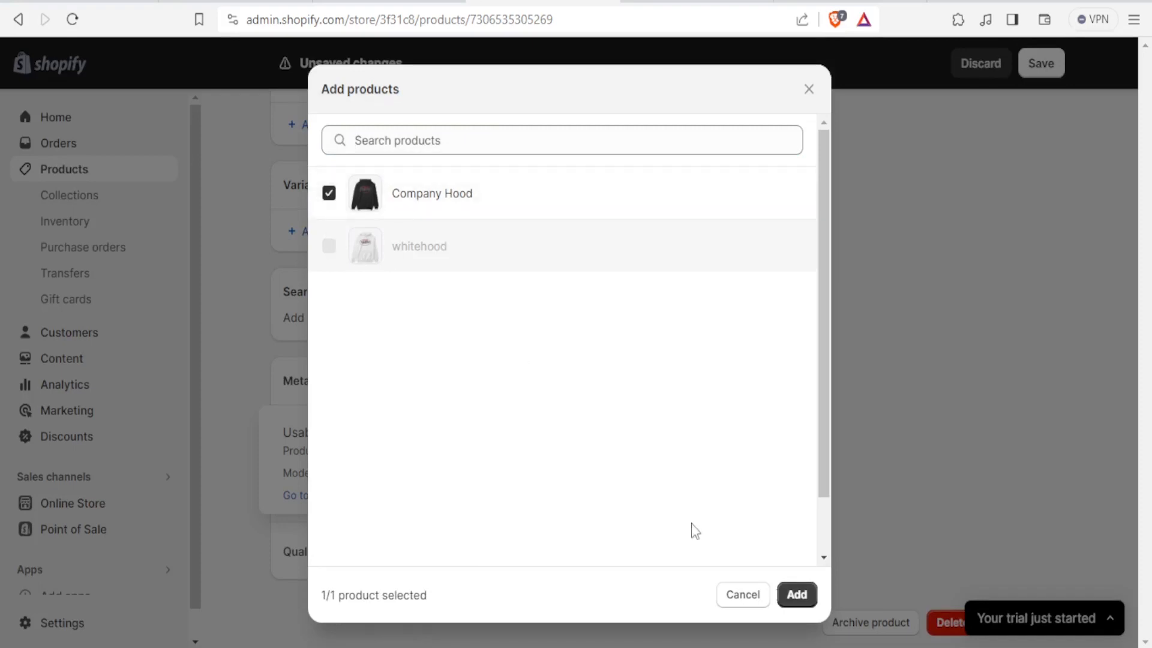
{"action": "left_click", "coordinate": [797, 595]}
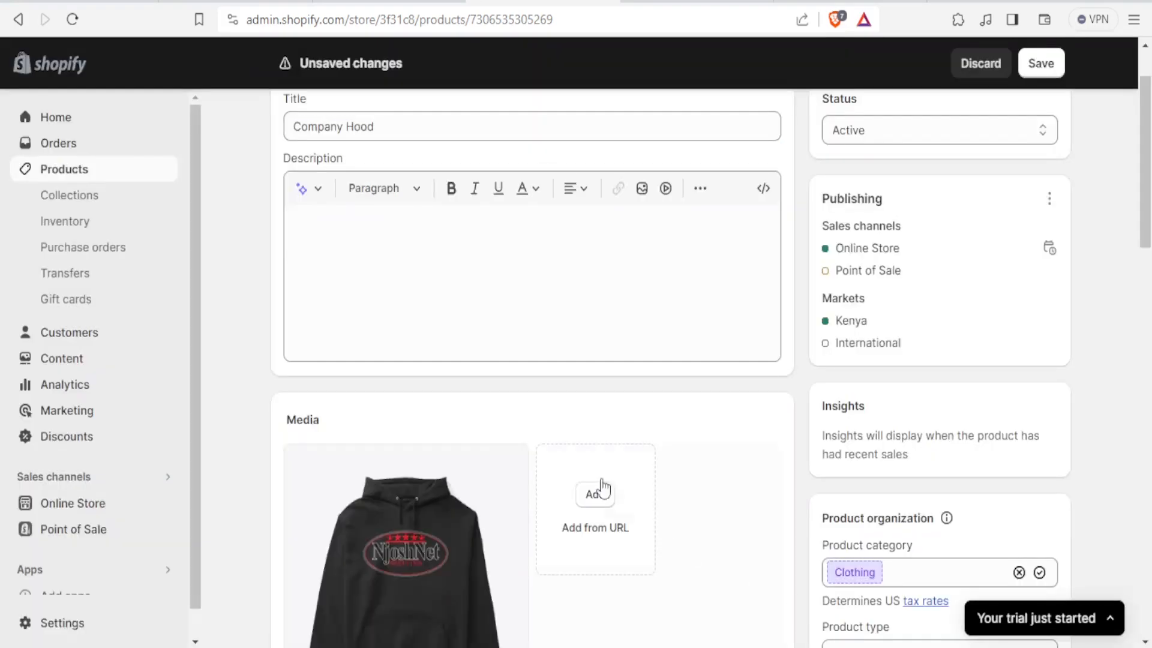
{"action": "scroll", "coordinate": [956, 286], "scroll_direction": "down", "scroll_amount": 15}
{"action": "scroll", "coordinate": [960, 288], "scroll_direction": "down", "scroll_amount": 2}
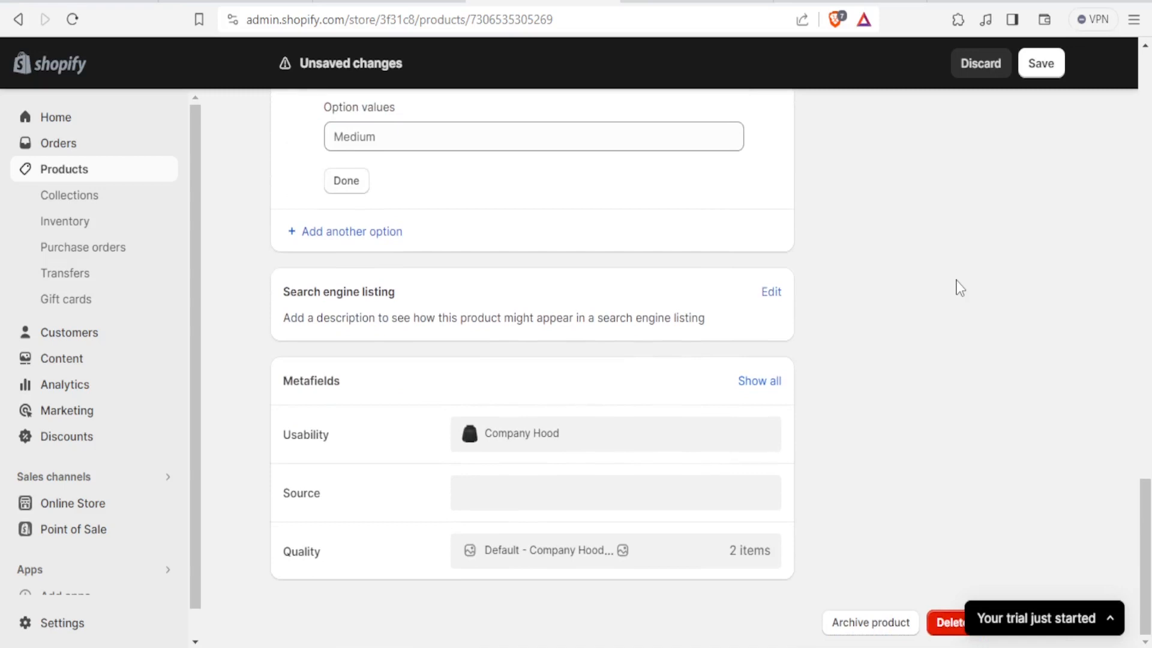